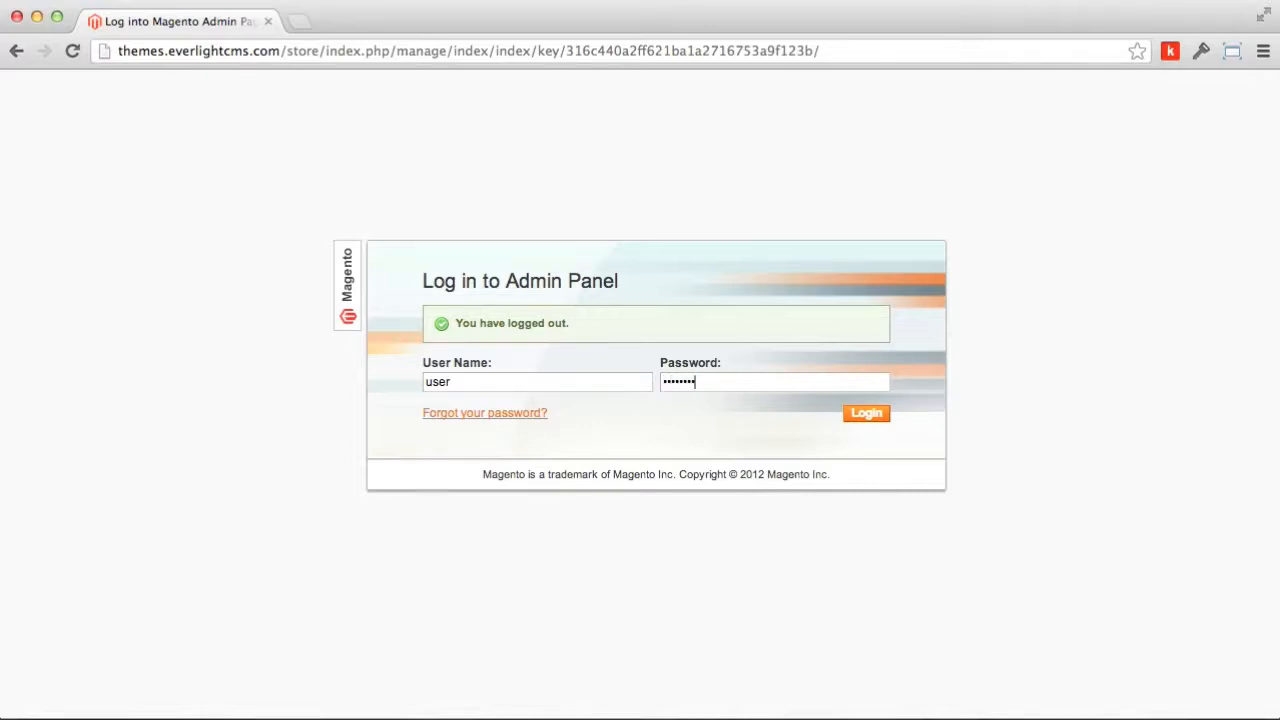
Step: Submit the admin login details and dismiss the password-manager prompt
{"action": "key", "text": "Return"}
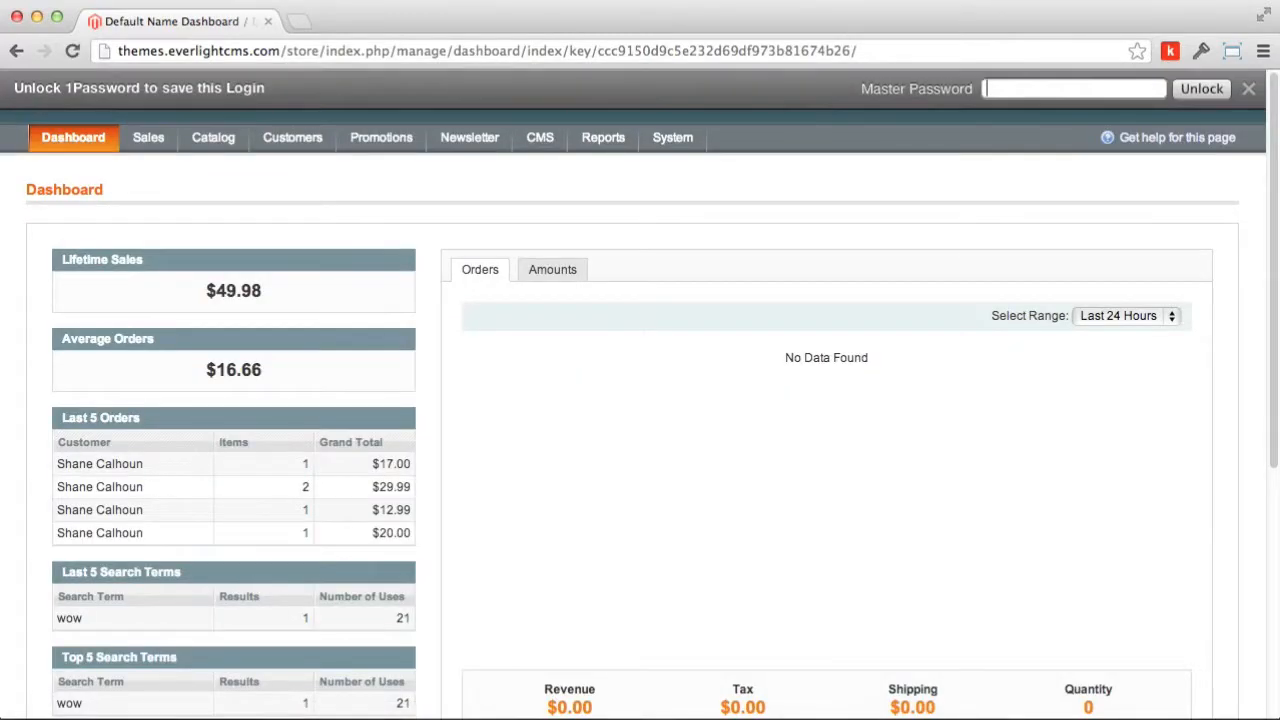
{"action": "left_click", "coordinate": [1252, 90]}
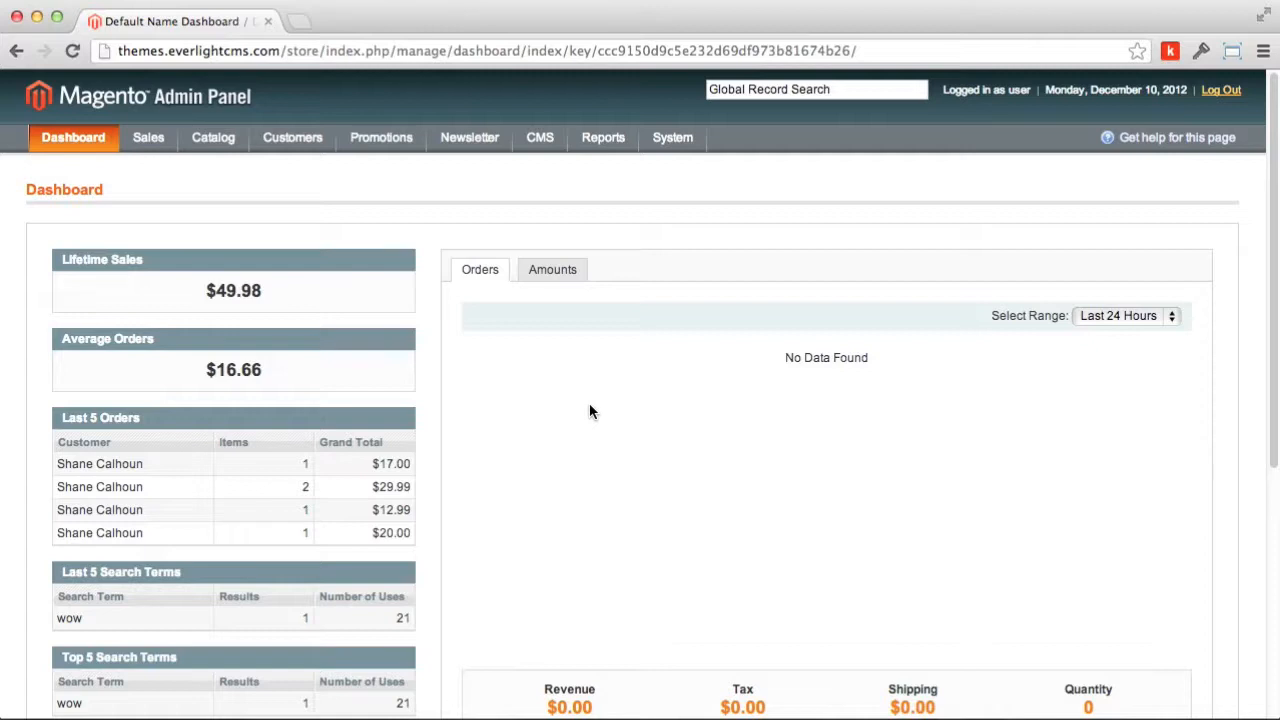
Step: Go to System > Permissions > Users to list the admin accounts
{"action": "mouse_move", "coordinate": [660, 135]}
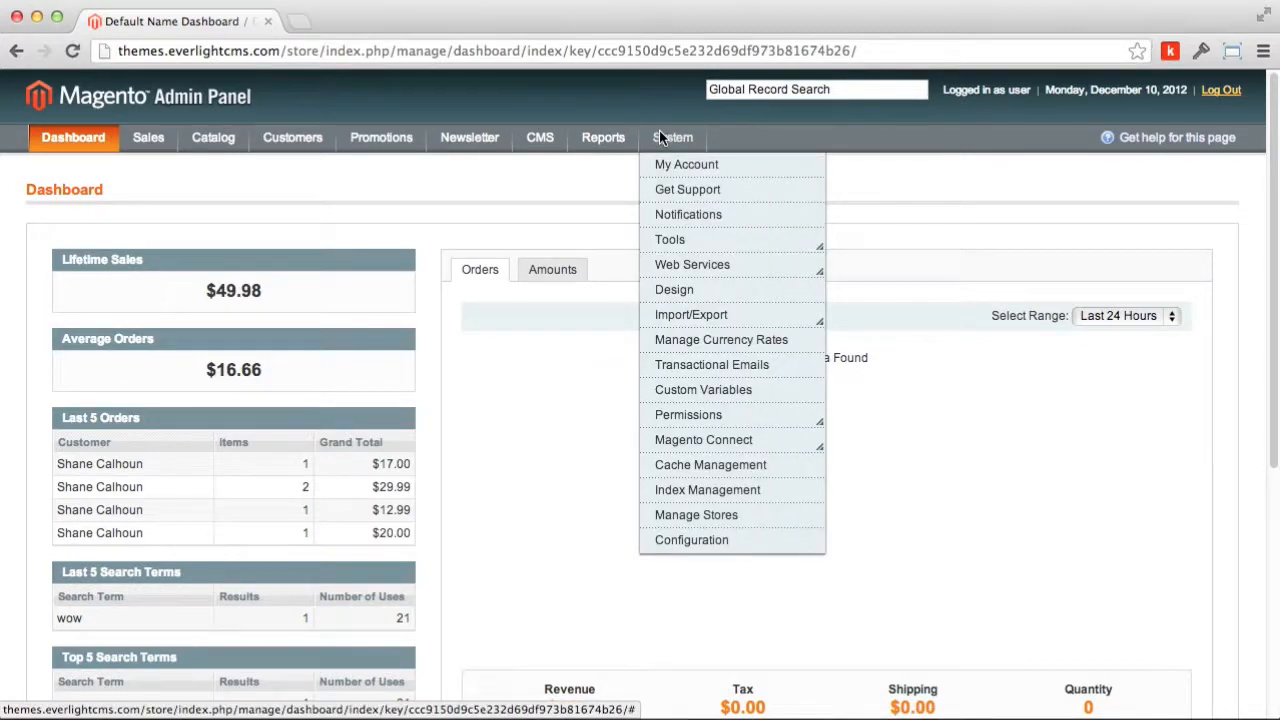
{"action": "mouse_move", "coordinate": [694, 414]}
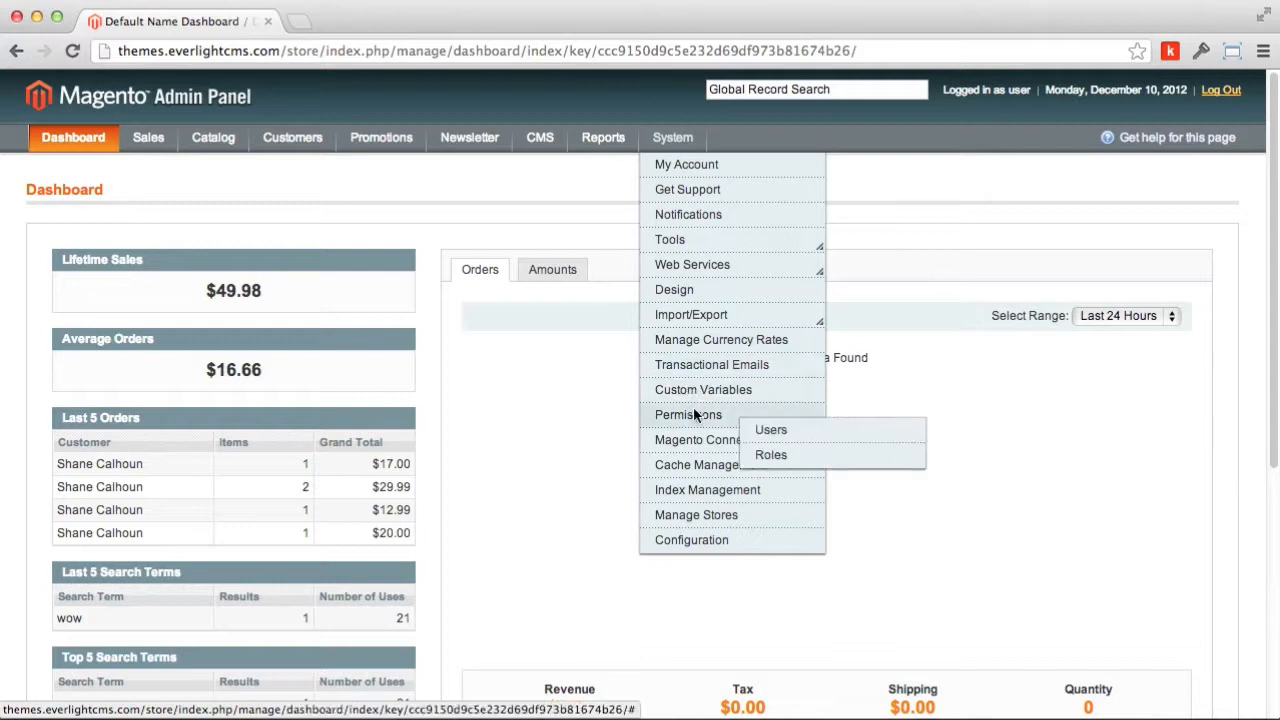
{"action": "left_click", "coordinate": [771, 437]}
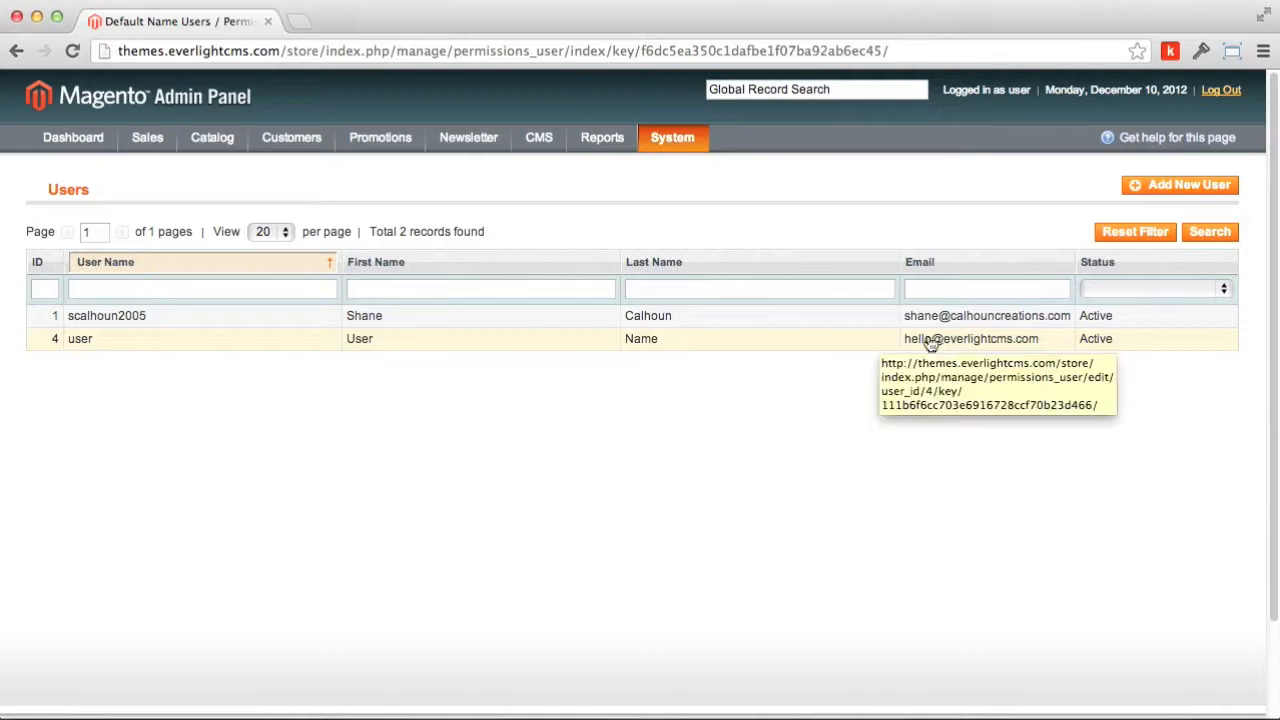
Step: Set the admin user's user name to their e-mail, update first/last name and password, and save
{"action": "left_click", "coordinate": [204, 352]}
{"action": "double_click", "coordinate": [529, 272]}
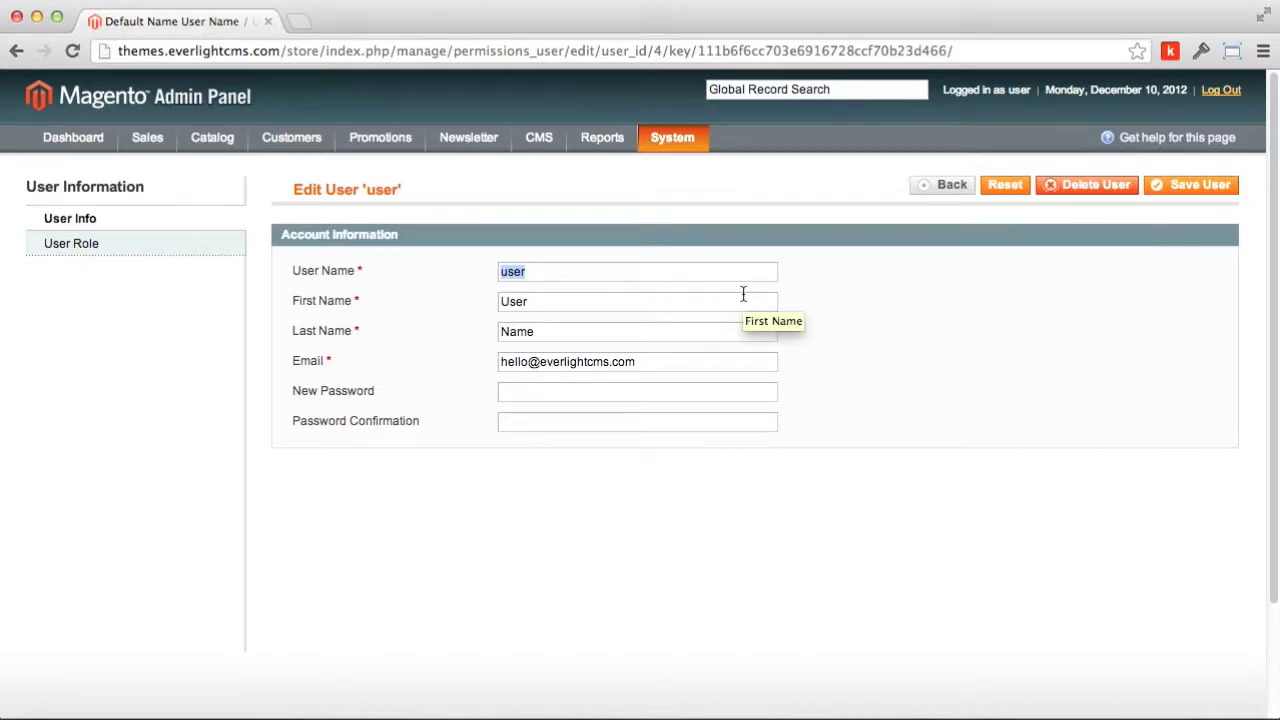
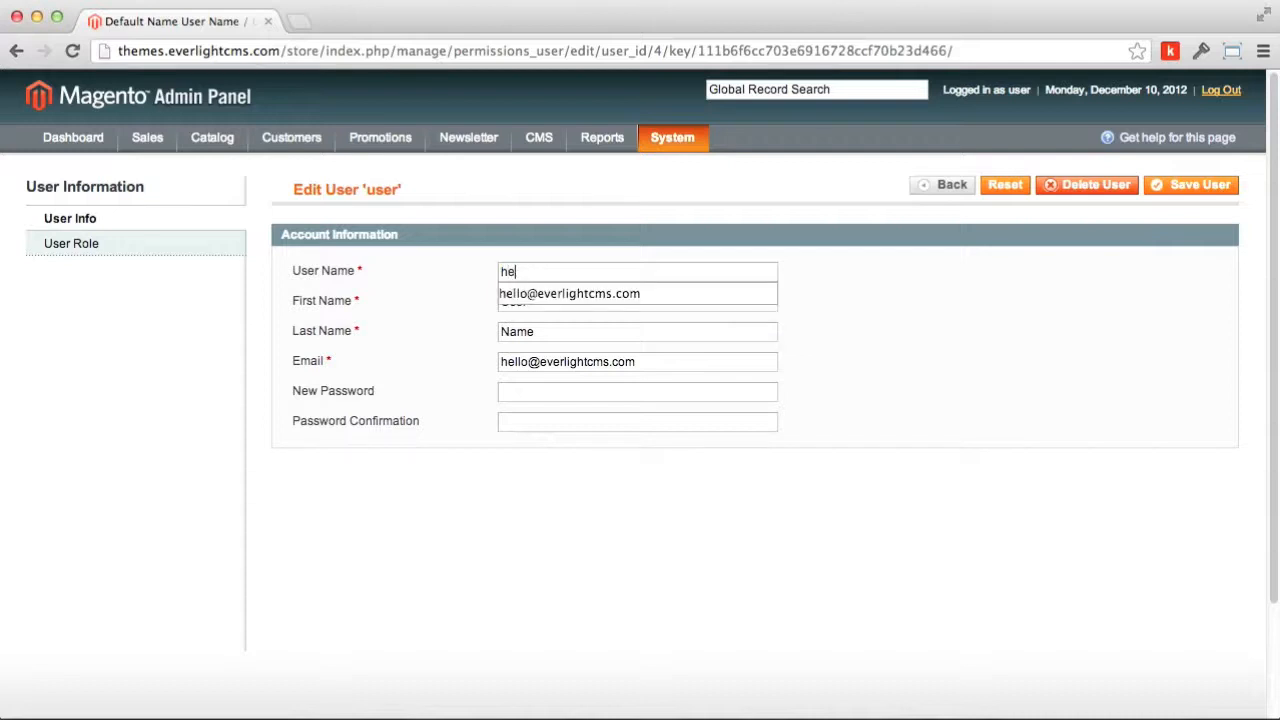
{"action": "key", "text": "Down"}
{"action": "key", "text": "Tab"}
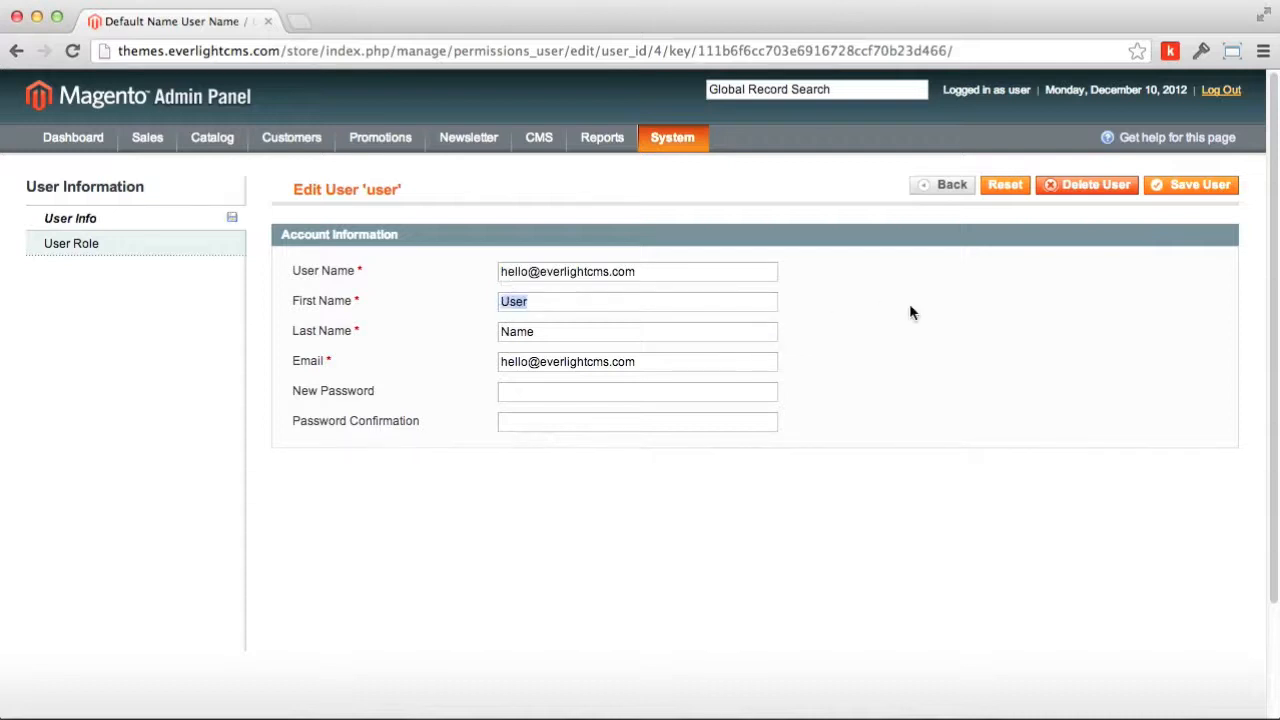
{"action": "key", "text": "Tab"}
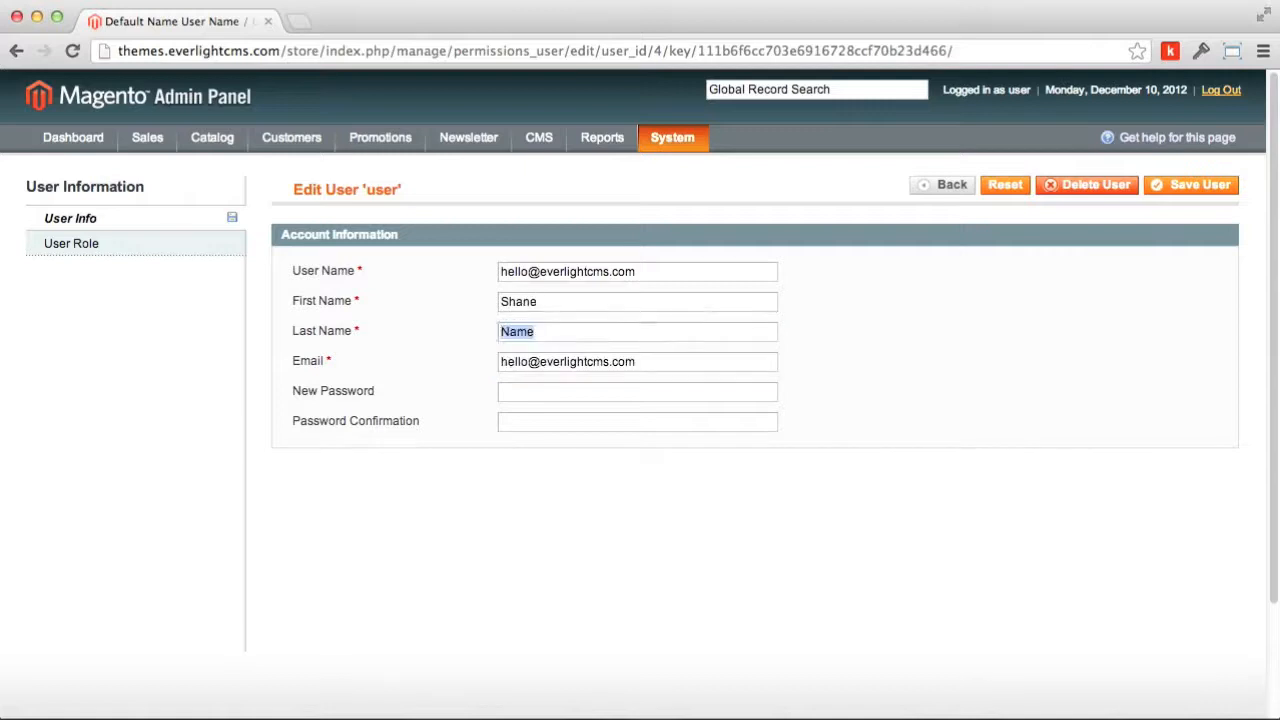
{"action": "key", "text": "Tab"}
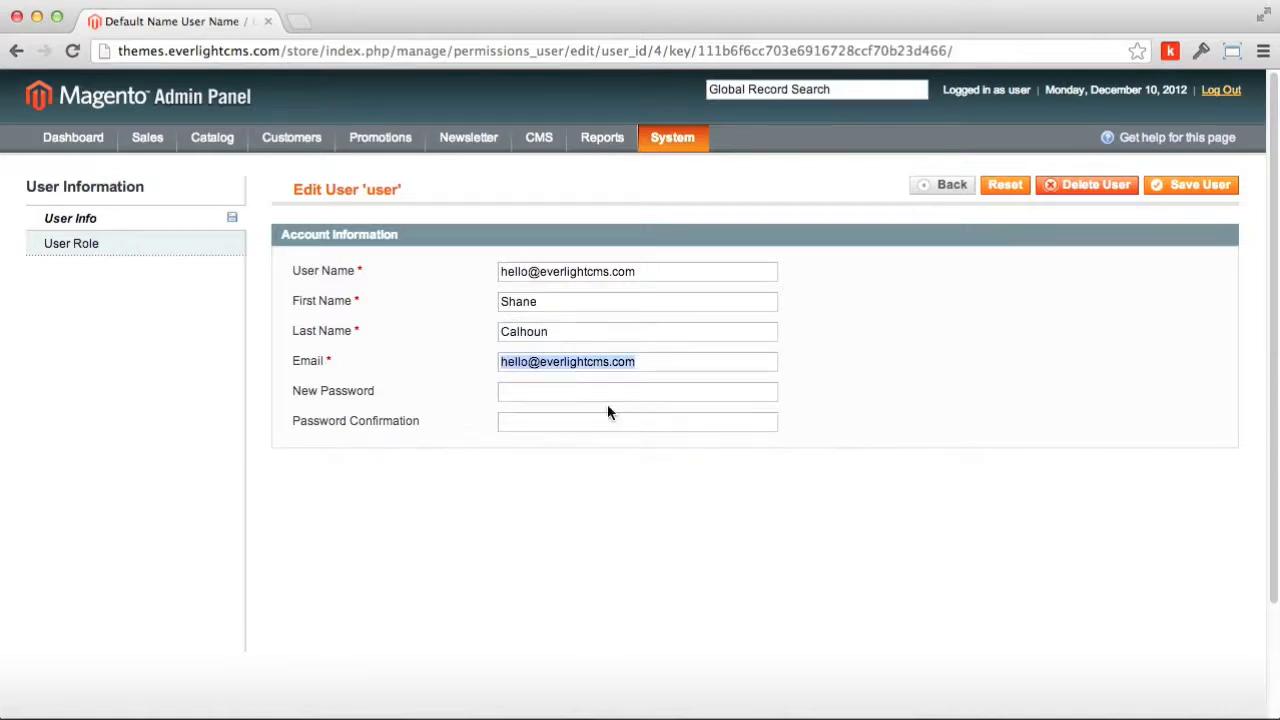
{"action": "left_click", "coordinate": [522, 396]}
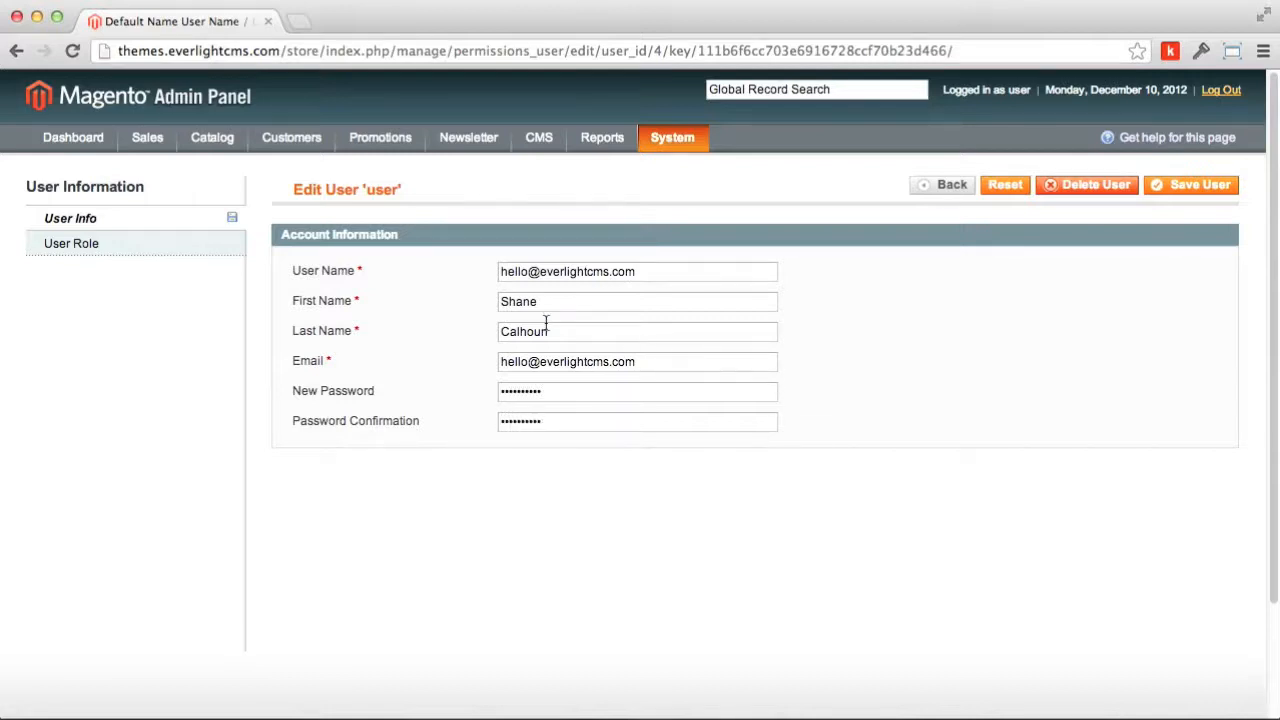
{"action": "left_click", "coordinate": [1180, 186]}
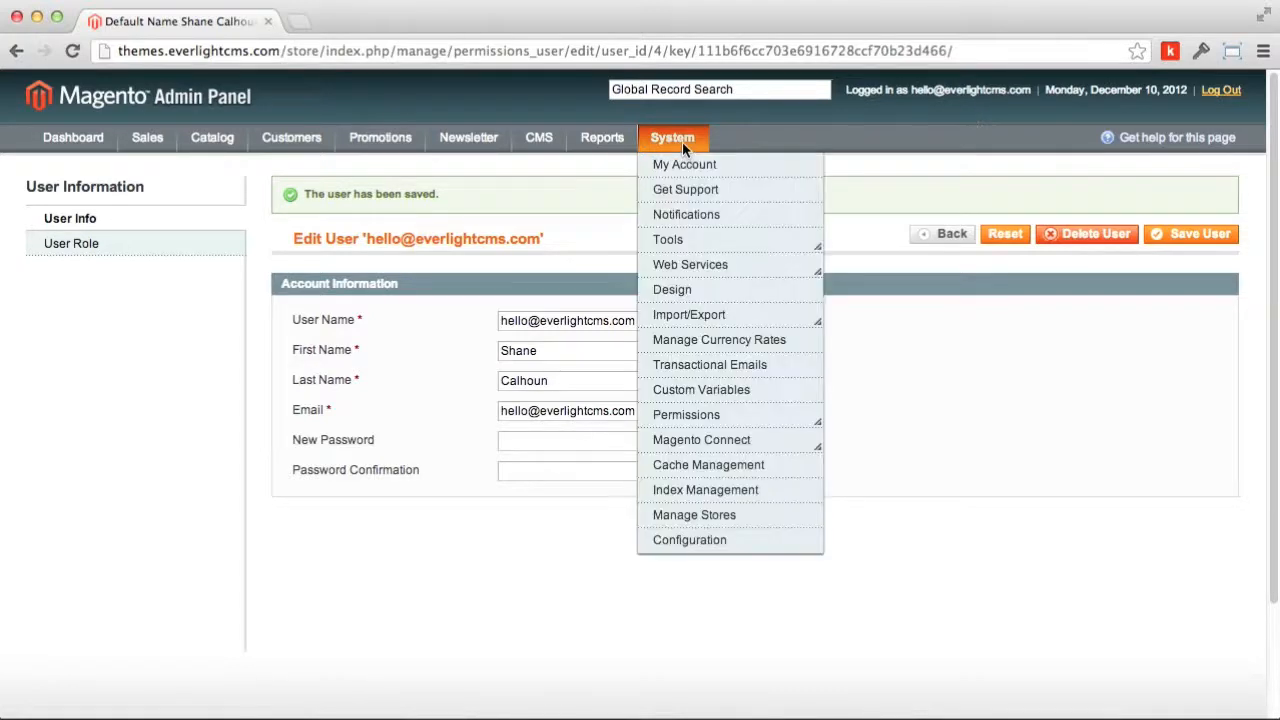
Step: Go to System > Configuration and select the General section
{"action": "mouse_move", "coordinate": [688, 236]}
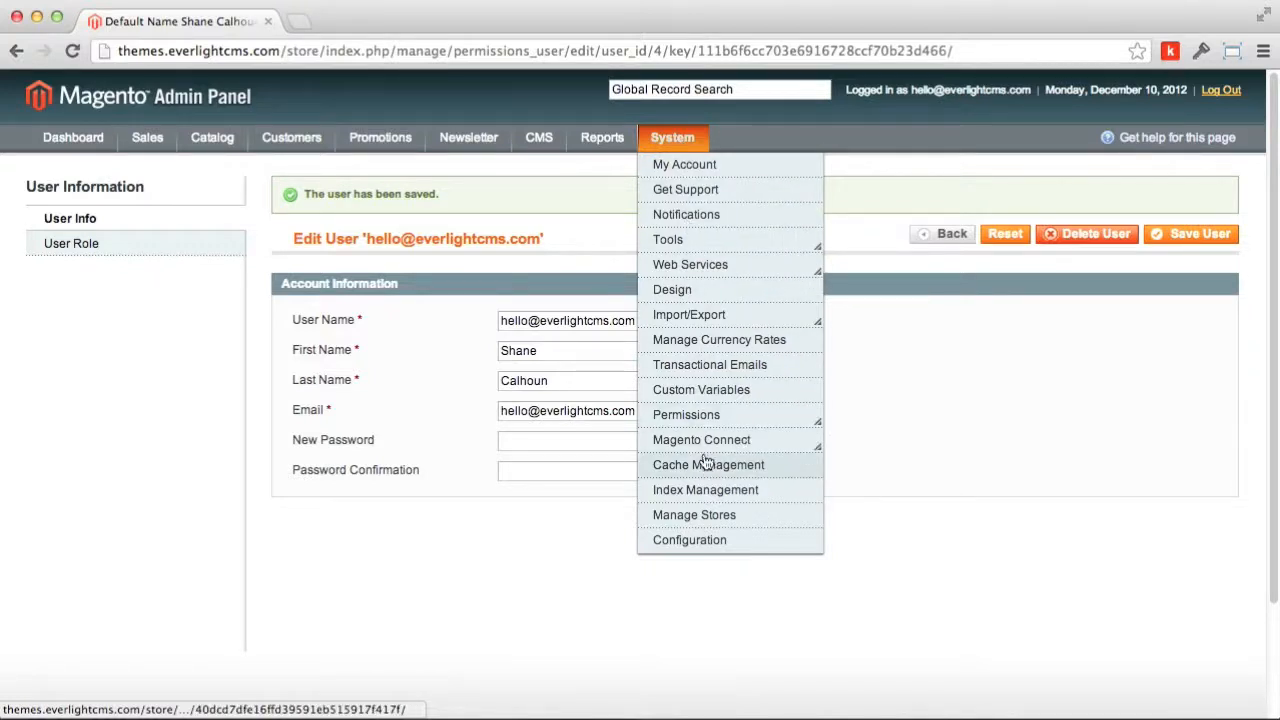
{"action": "left_click", "coordinate": [708, 542]}
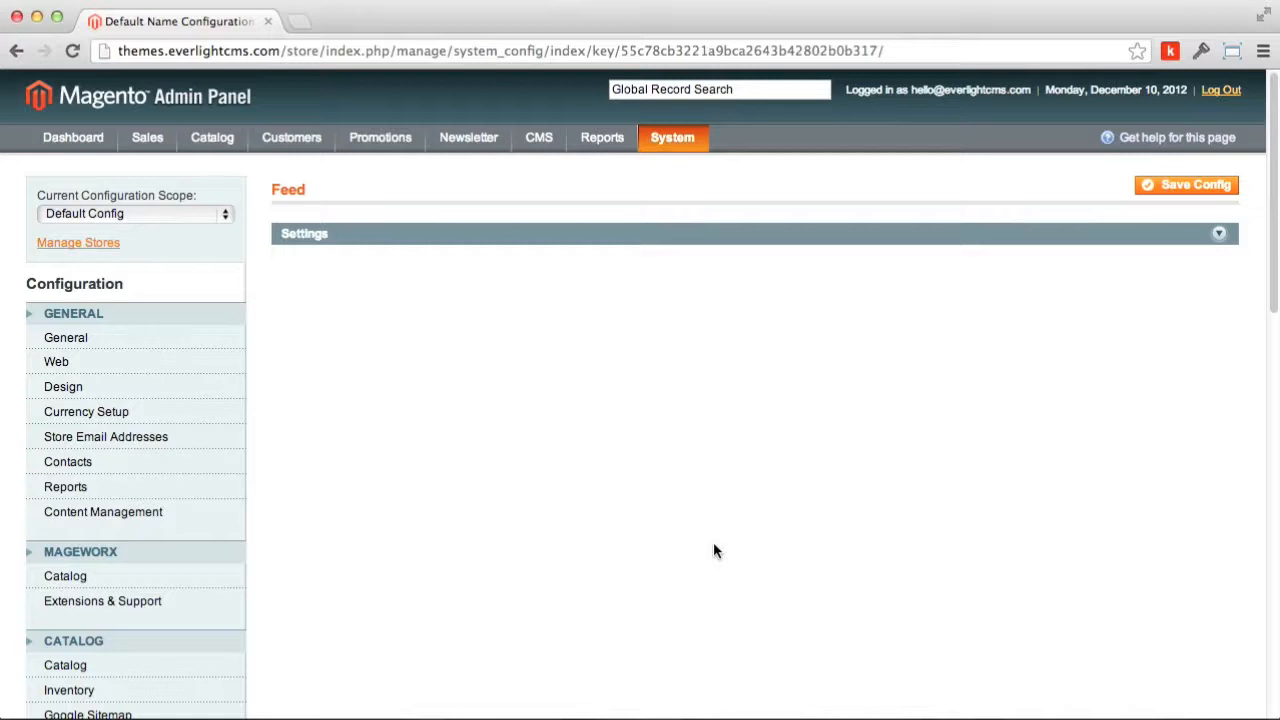
{"action": "left_click", "coordinate": [74, 340]}
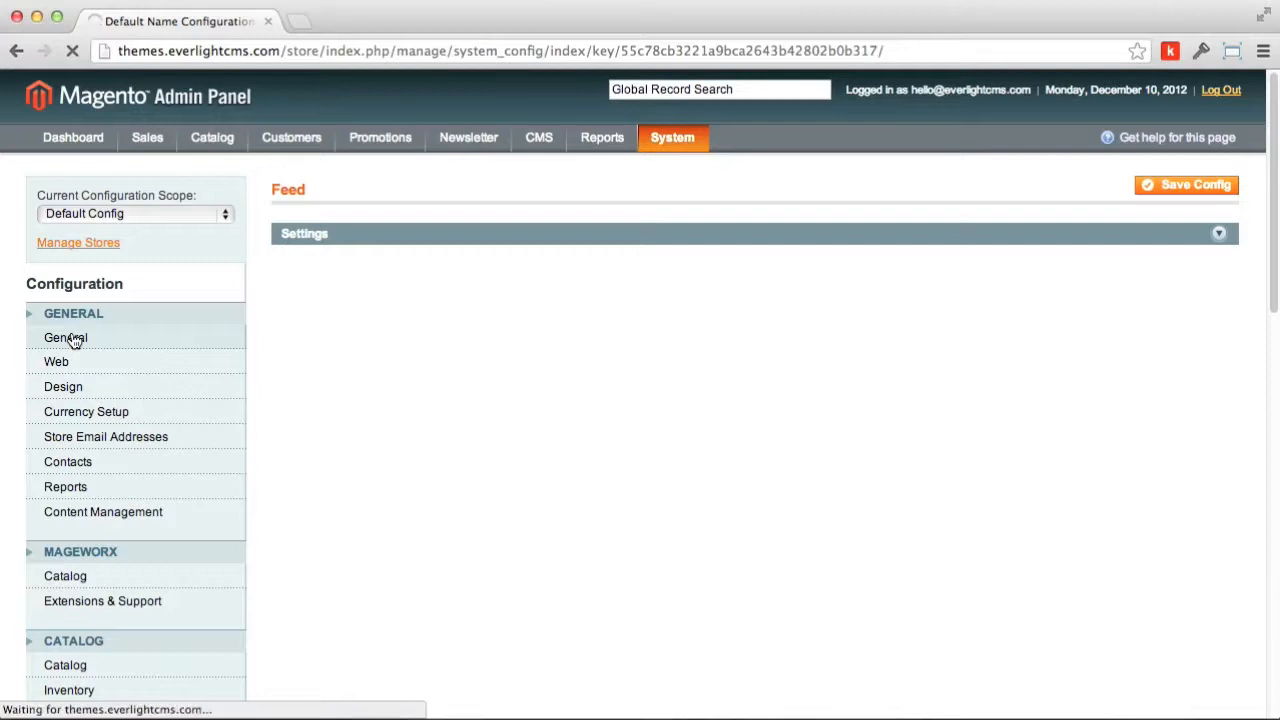
Step: Set Store Name to Love Ministries and enter the store contact telephone number
{"action": "left_click", "coordinate": [335, 283]}
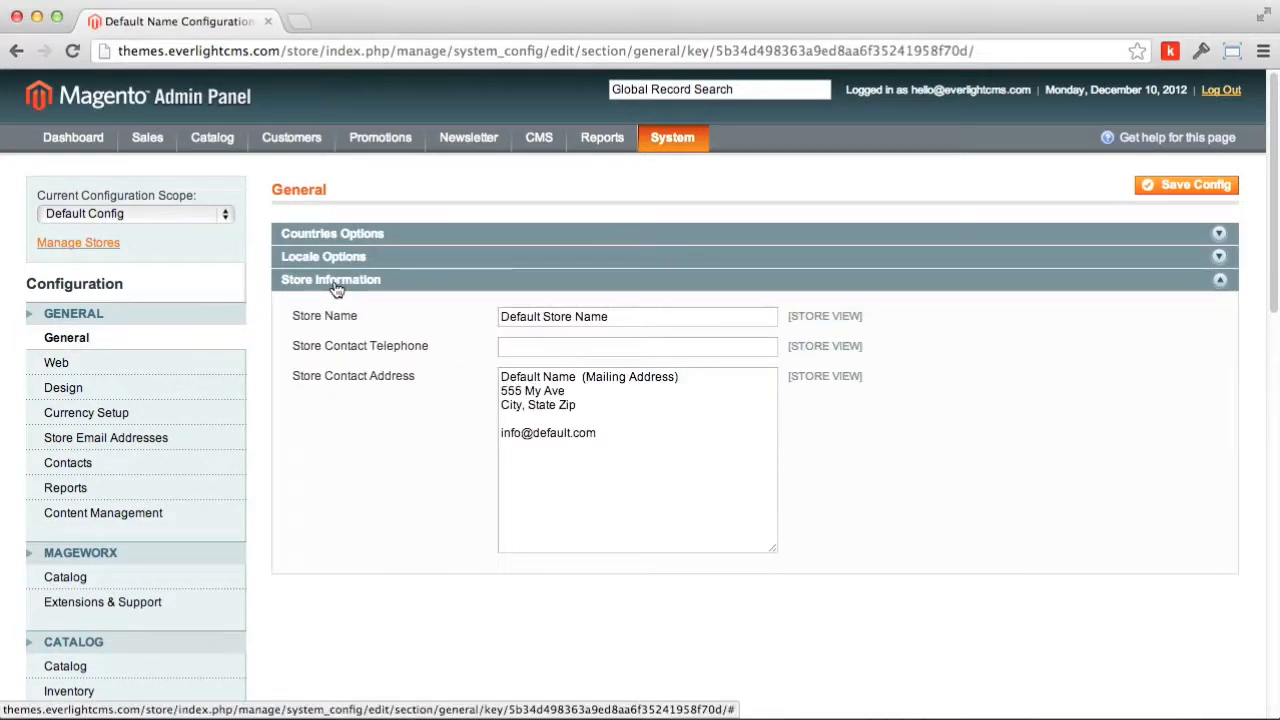
{"action": "left_click_drag", "start_coordinate": [638, 316], "coordinate": [449, 314]}
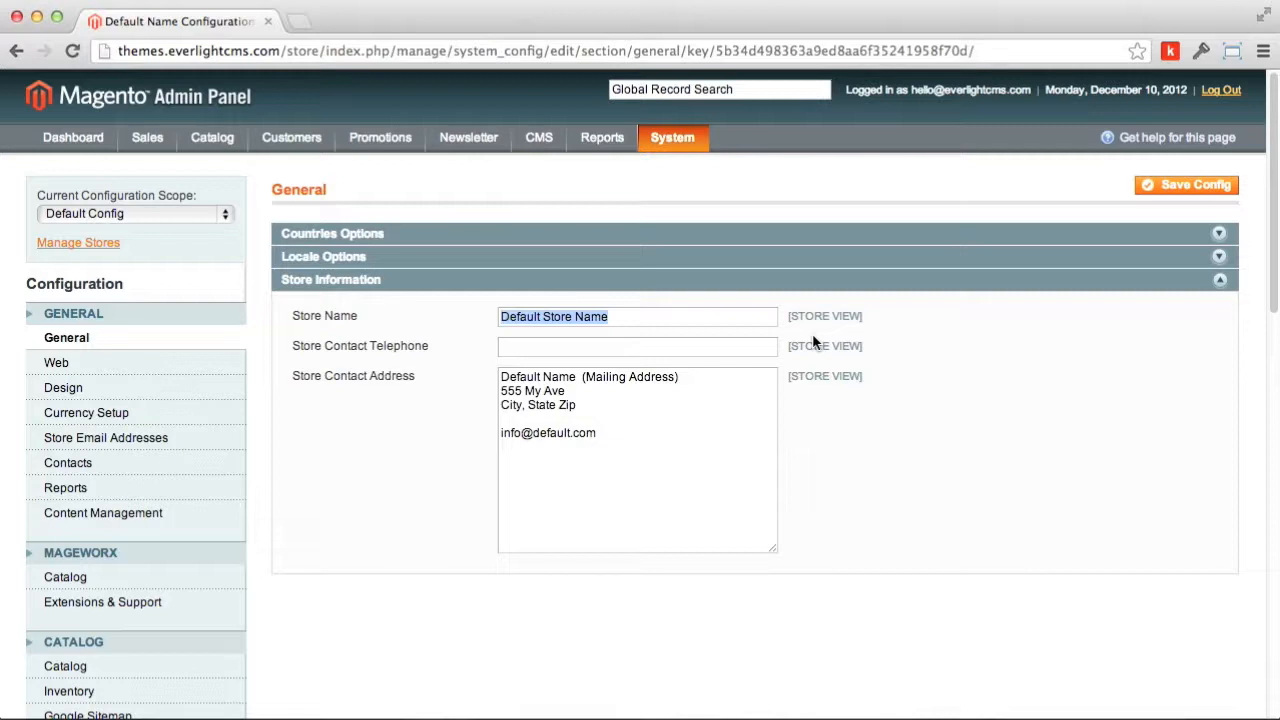
{"action": "type", "text": "Love Ministries"}
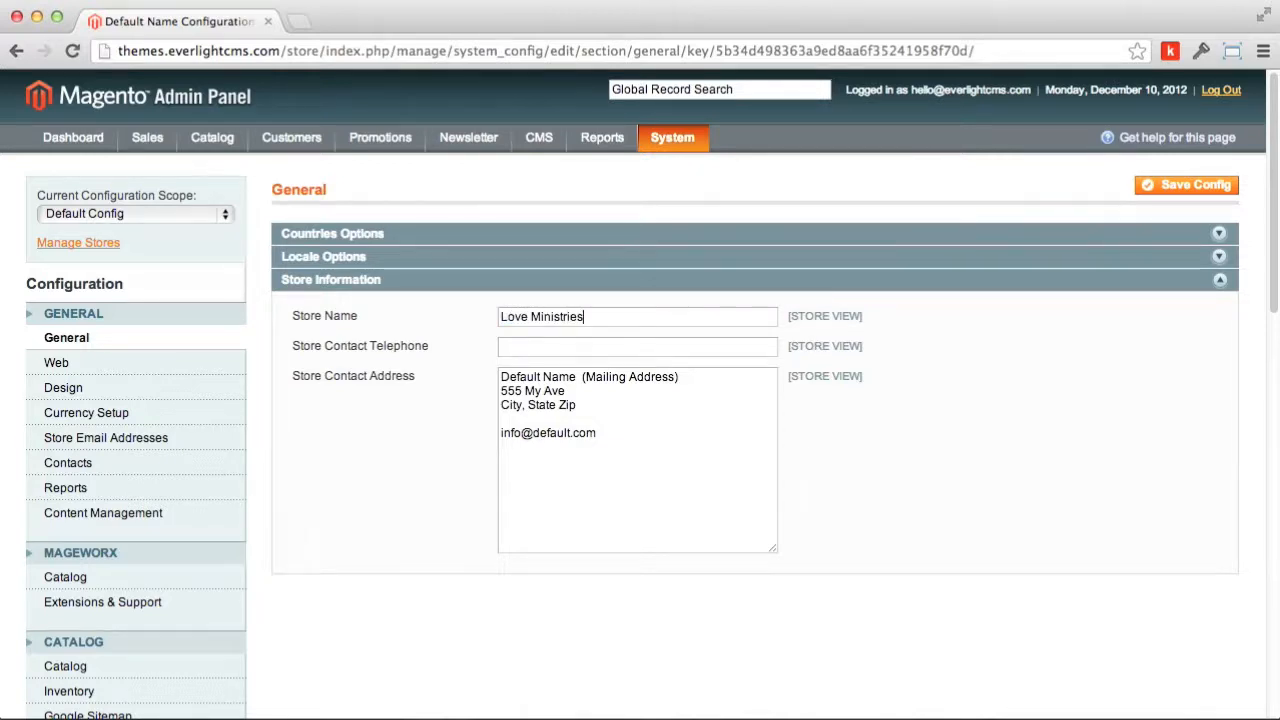
{"action": "left_click", "coordinate": [639, 352]}
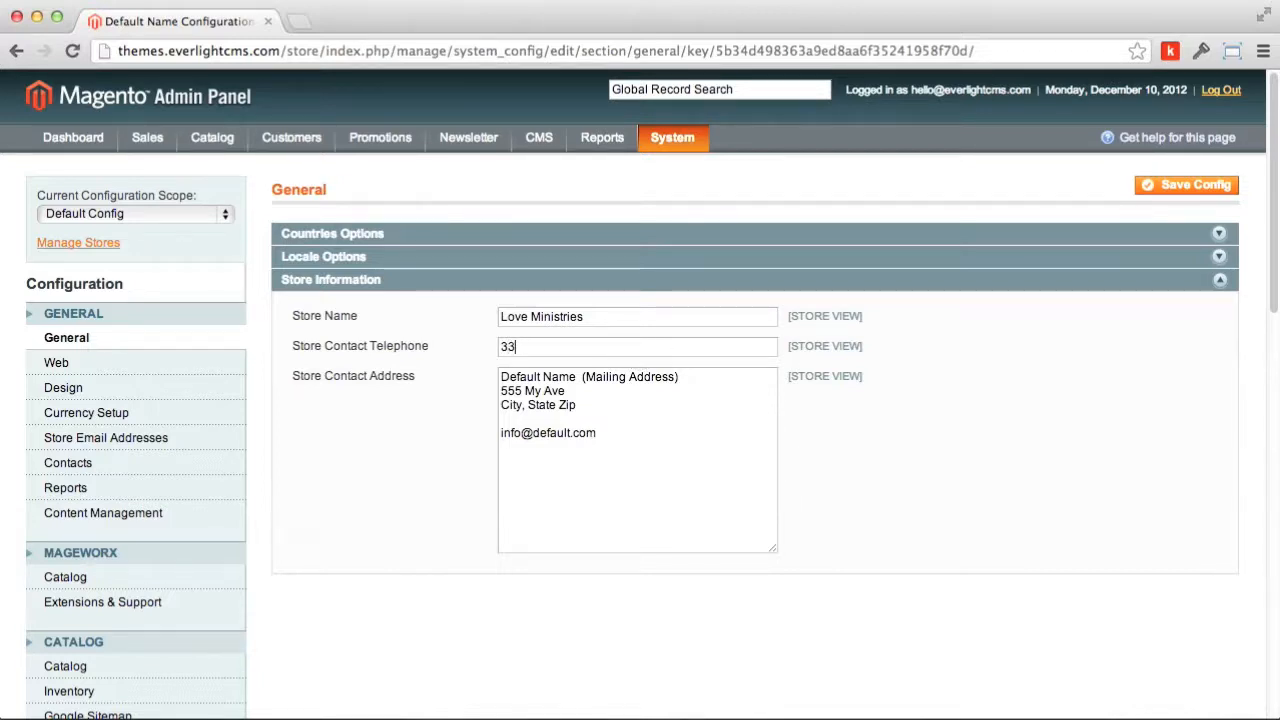
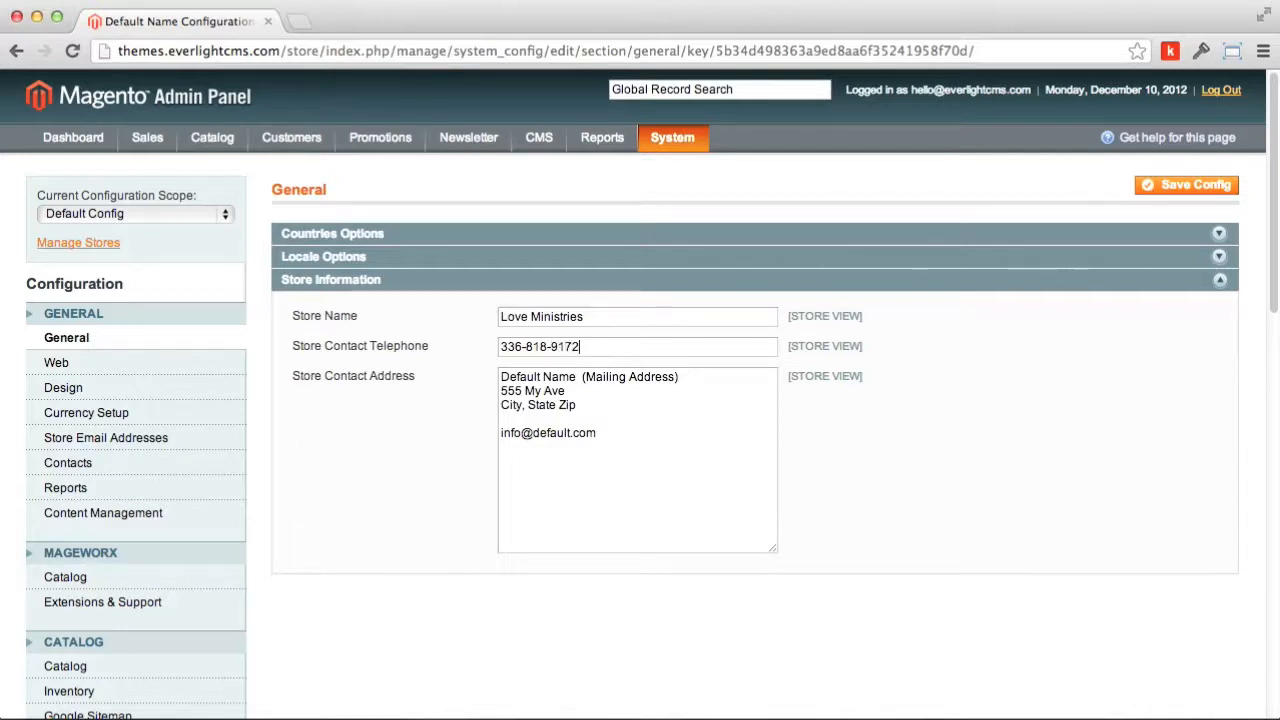
Step: Fill the contact address with Love Ministries, its street, city and e-mail lines, then save
{"action": "left_click_drag", "start_coordinate": [580, 377], "coordinate": [471, 380]}
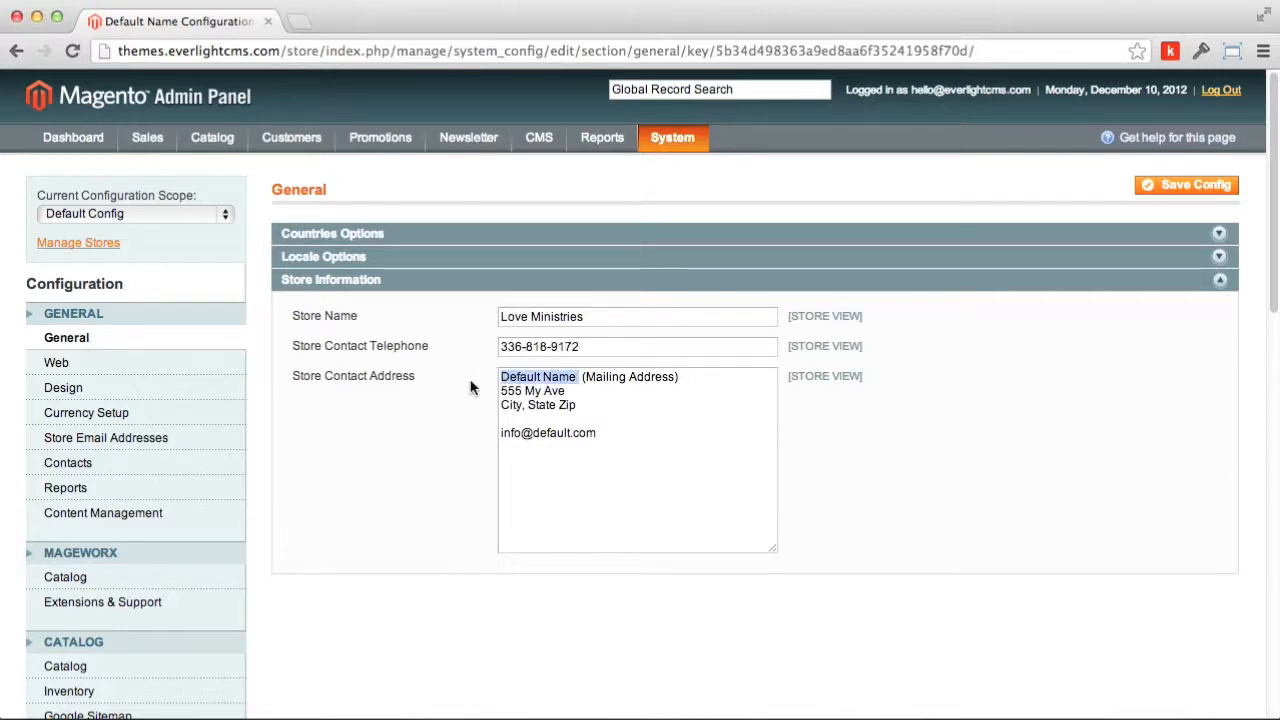
{"action": "type", "text": "Love Min"}
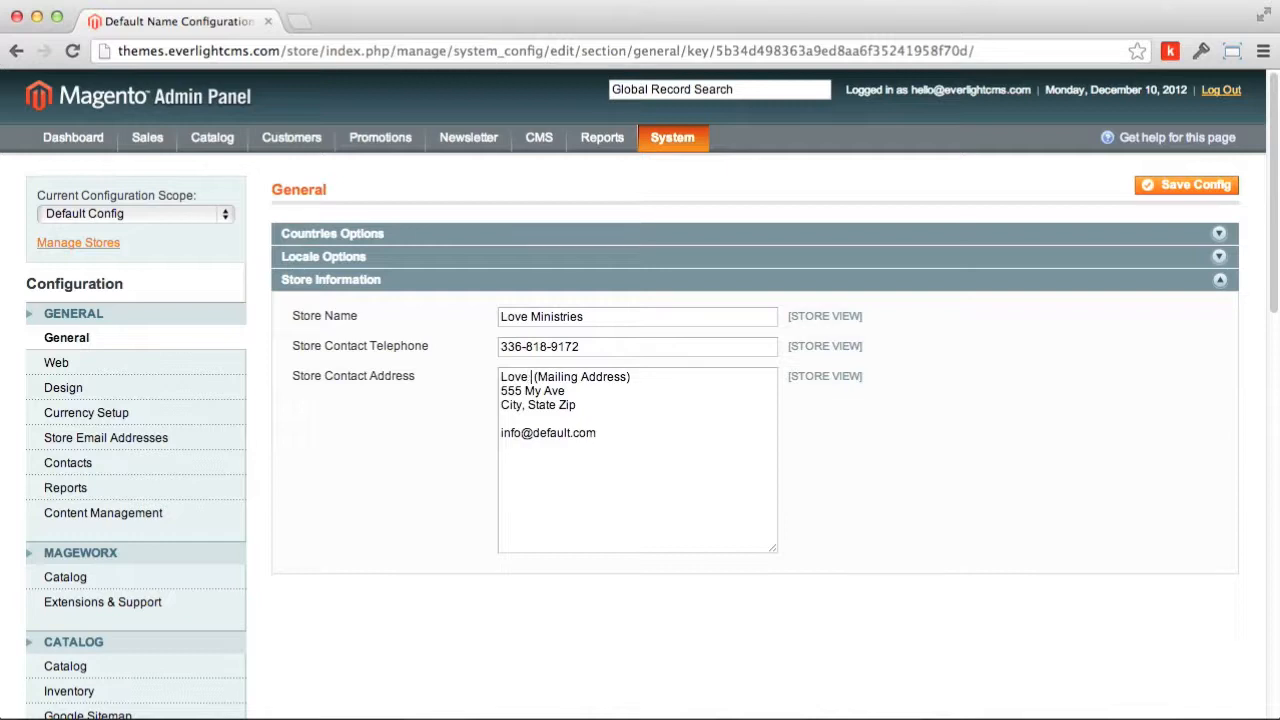
{"action": "type", "text": "istries"}
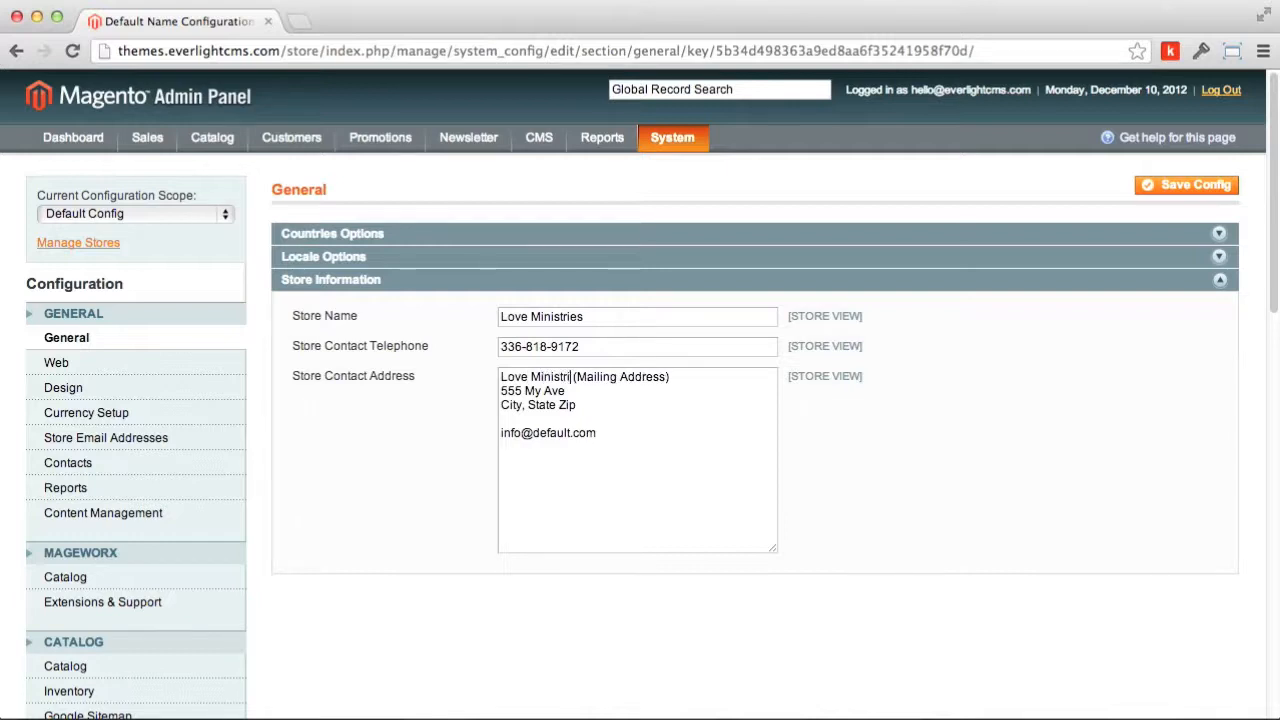
{"action": "left_click_drag", "start_coordinate": [593, 405], "coordinate": [471, 391]}
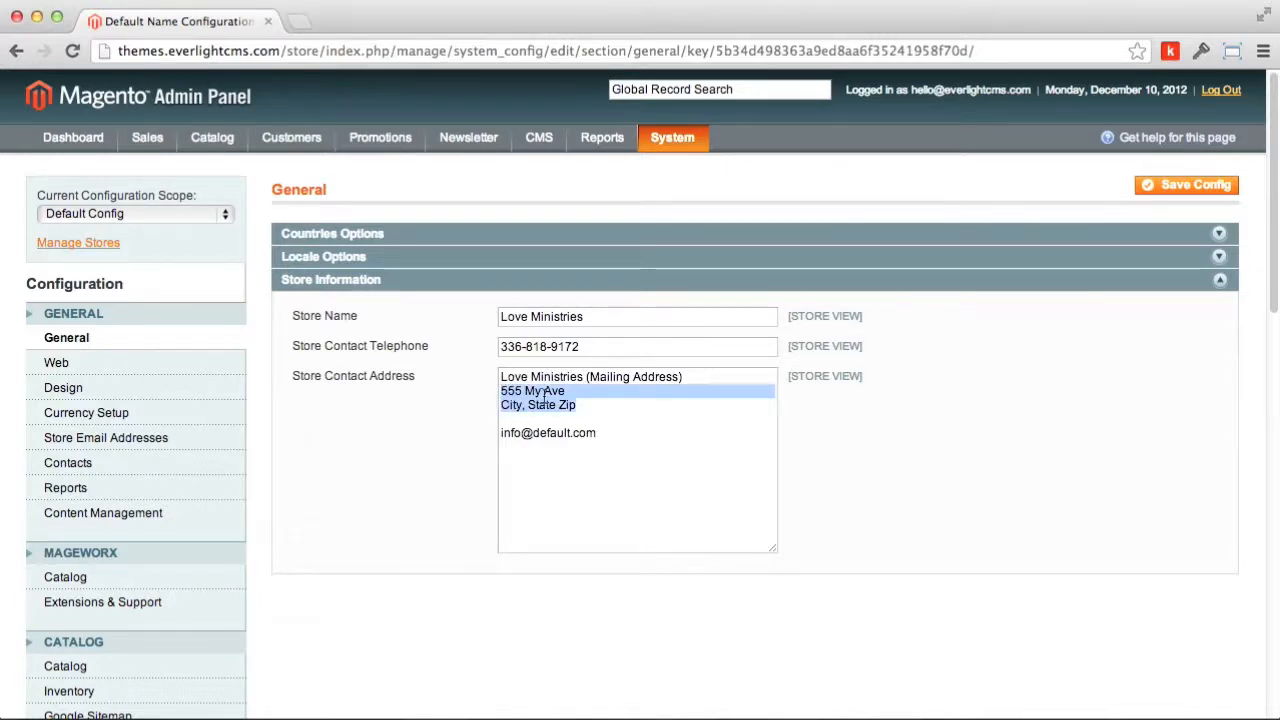
{"action": "key", "text": "Return"}
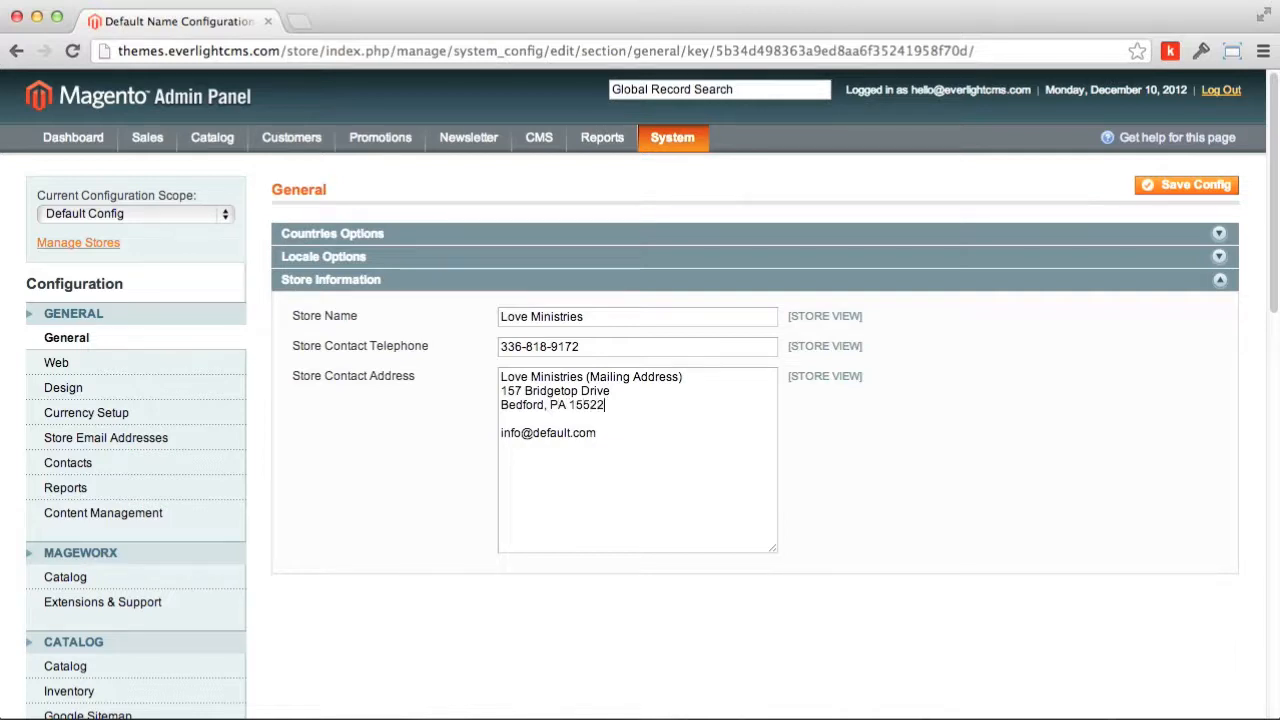
{"action": "left_click_drag", "start_coordinate": [604, 438], "coordinate": [477, 426]}
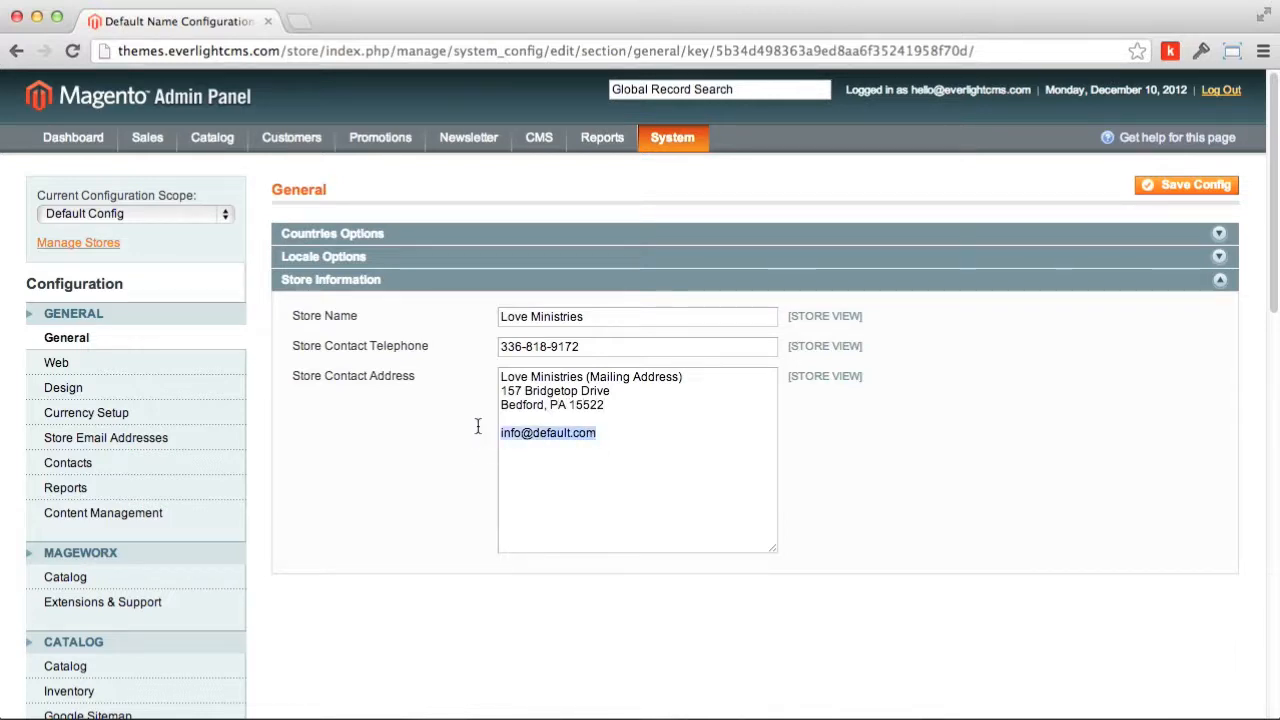
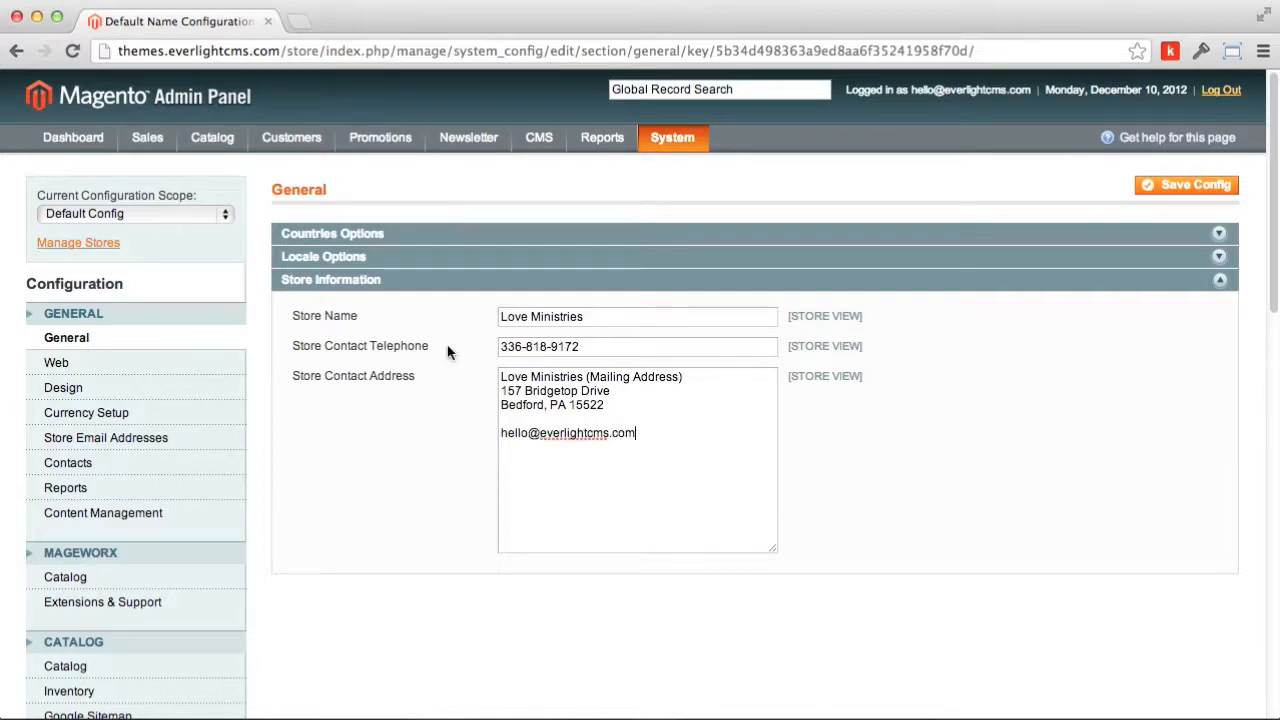
{"action": "left_click", "coordinate": [1224, 190]}
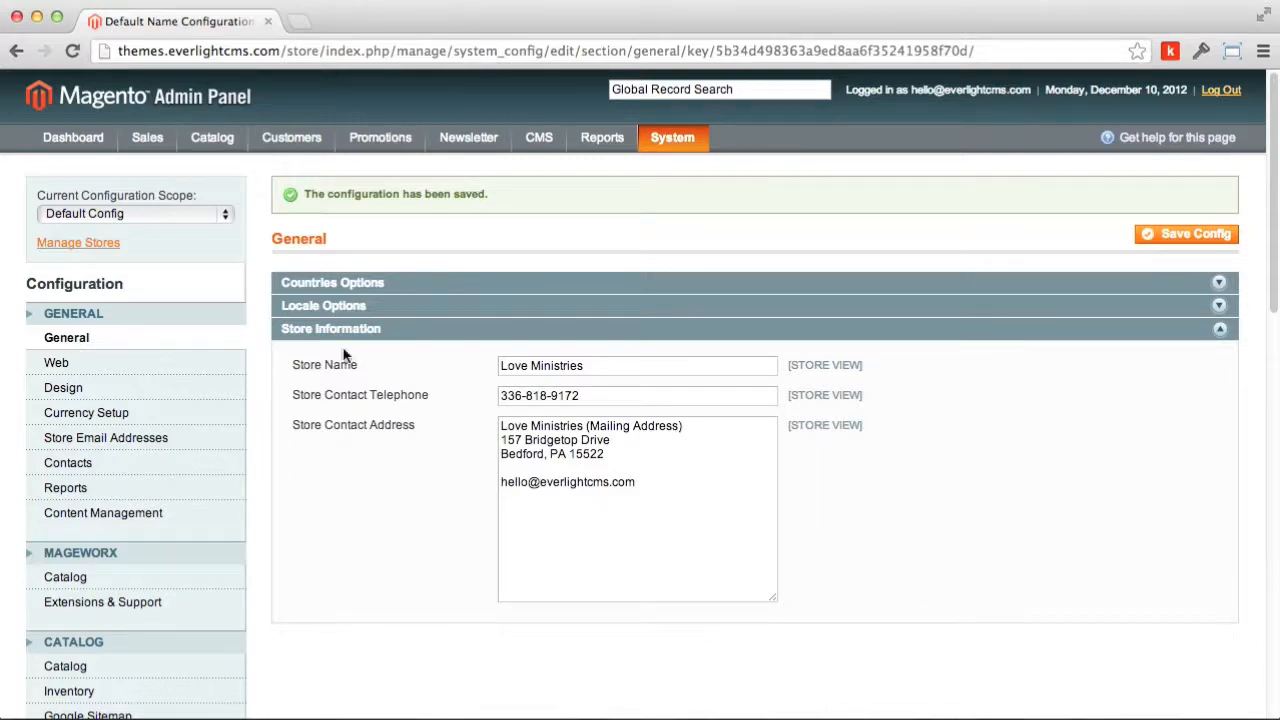
Step: In Design's HTML Head, set Default Title and Title Prefix to Love Ministries
{"action": "left_click", "coordinate": [72, 390]}
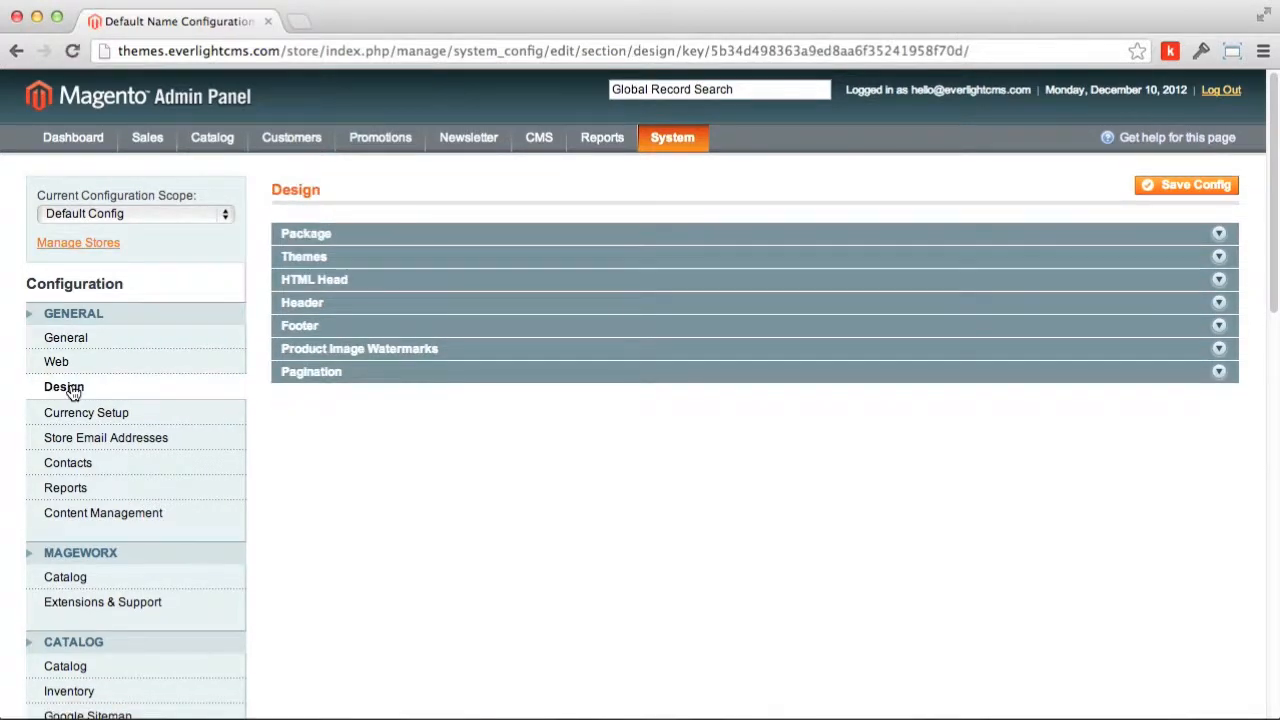
{"action": "left_click", "coordinate": [323, 282]}
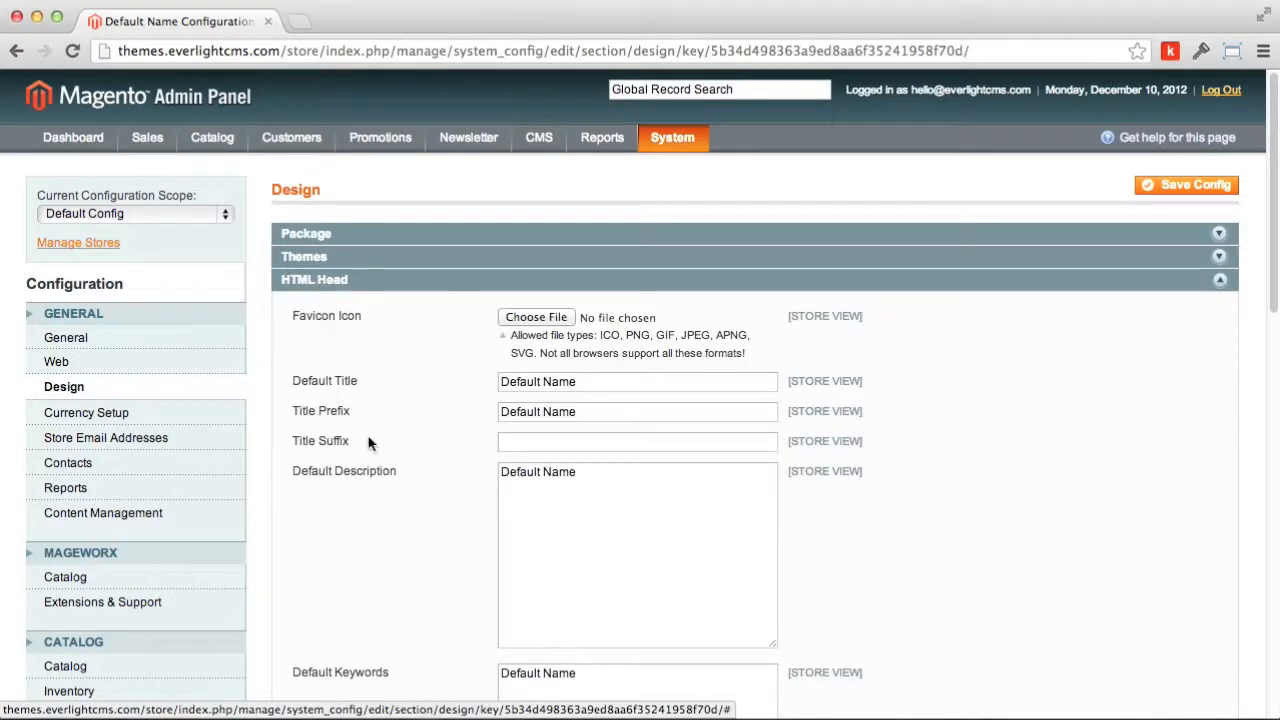
{"action": "scroll", "coordinate": [460, 449], "scroll_direction": "down", "scroll_amount": 3}
{"action": "scroll", "coordinate": [463, 451], "scroll_direction": "up", "scroll_amount": 2}
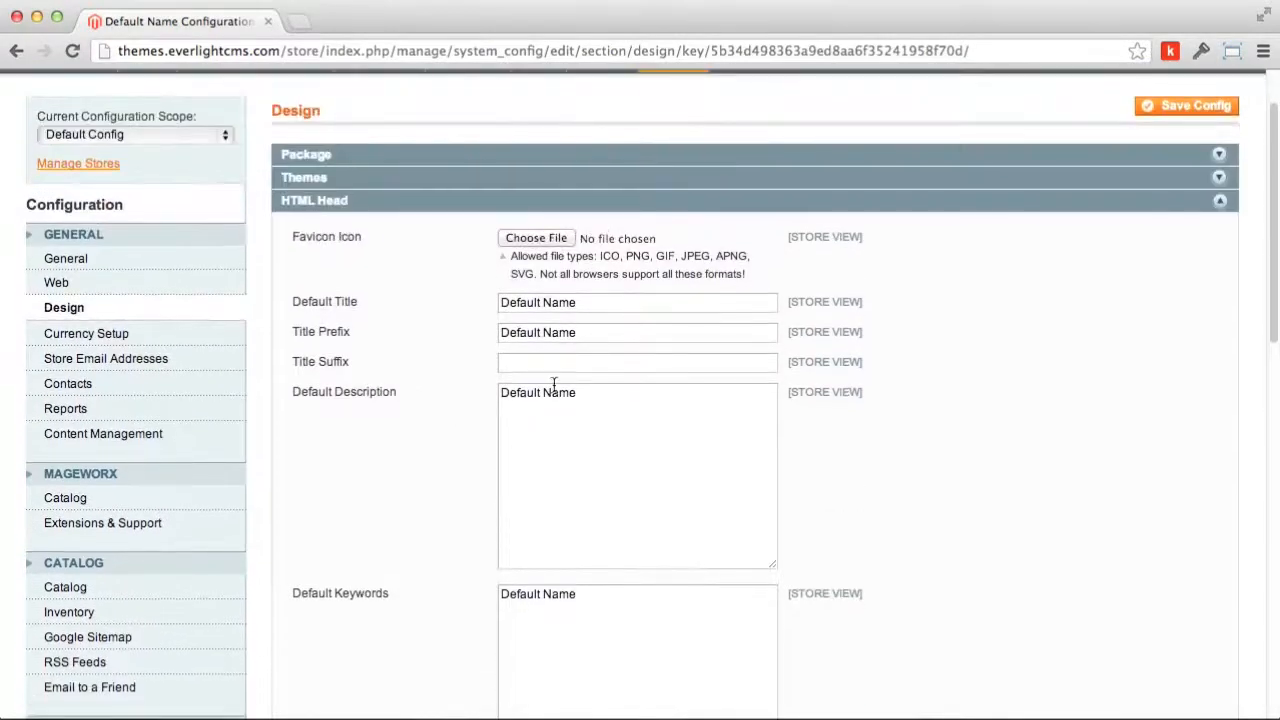
{"action": "scroll", "coordinate": [748, 543], "scroll_direction": "down", "scroll_amount": 4}
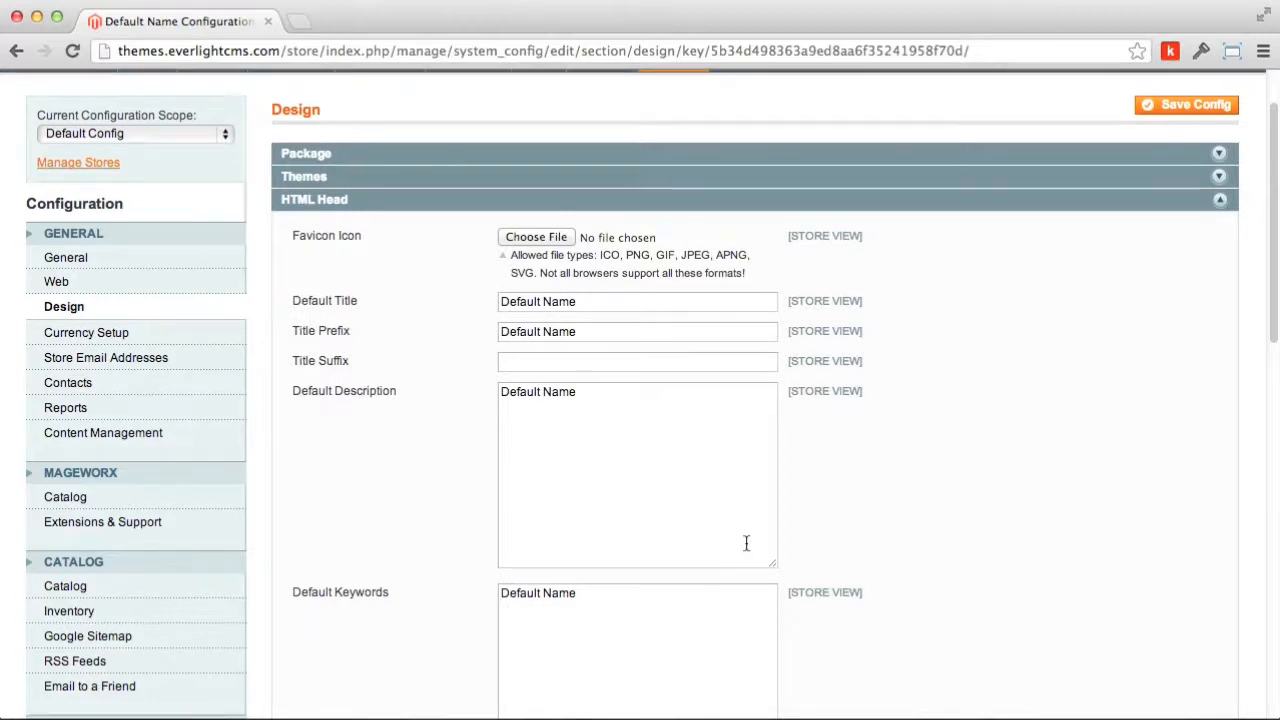
{"action": "scroll", "coordinate": [747, 546], "scroll_direction": "up", "scroll_amount": 4}
{"action": "scroll", "coordinate": [746, 549], "scroll_direction": "up", "scroll_amount": 1}
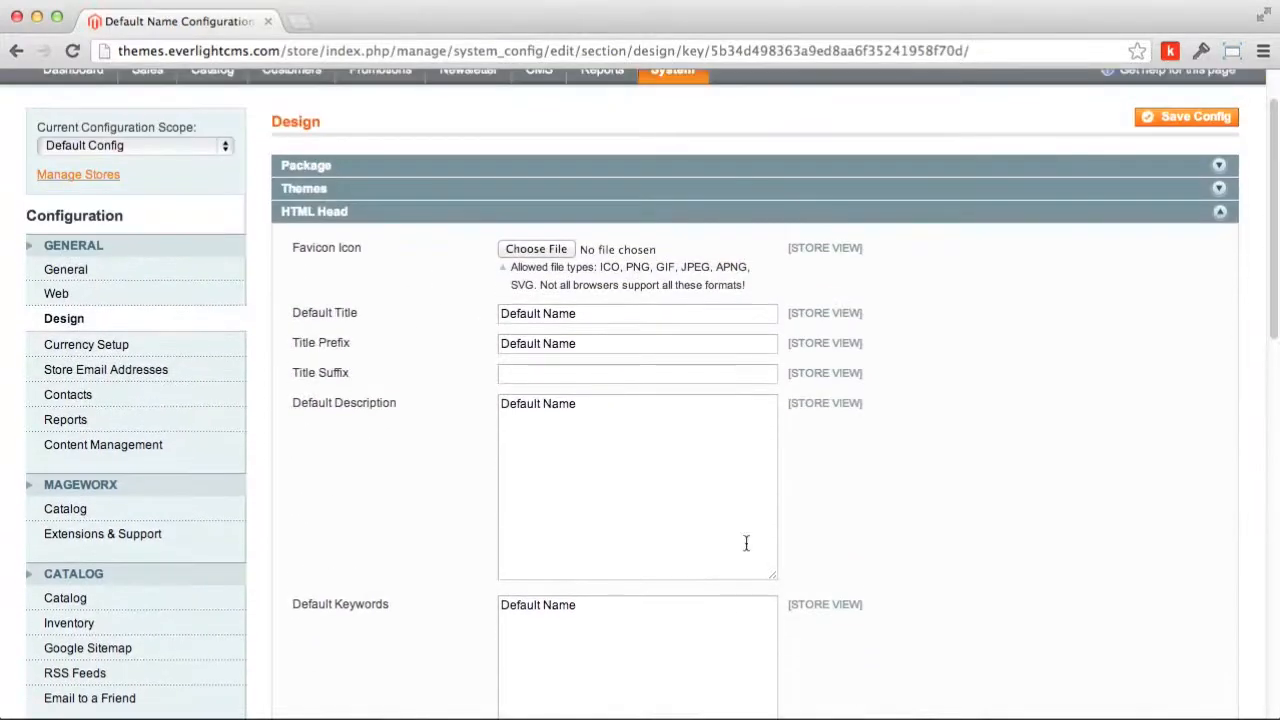
{"action": "left_click_drag", "start_coordinate": [597, 314], "coordinate": [452, 324]}
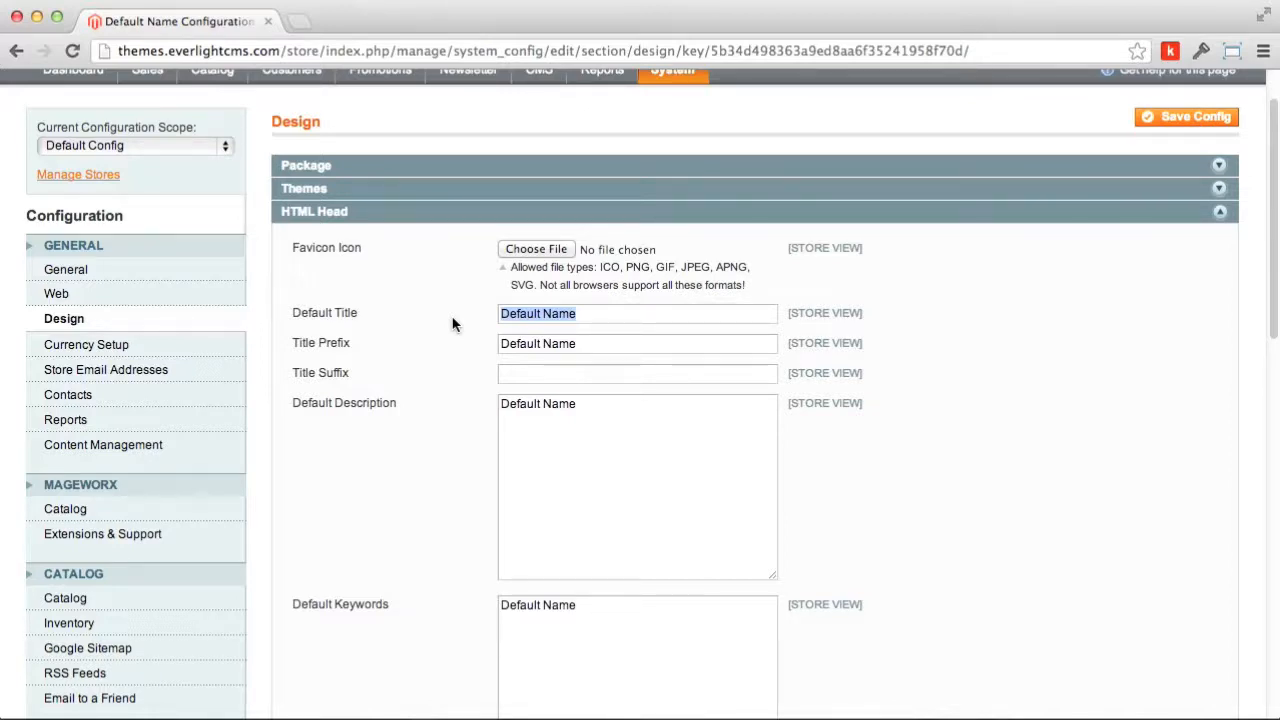
{"action": "type", "text": "Love Ministries"}
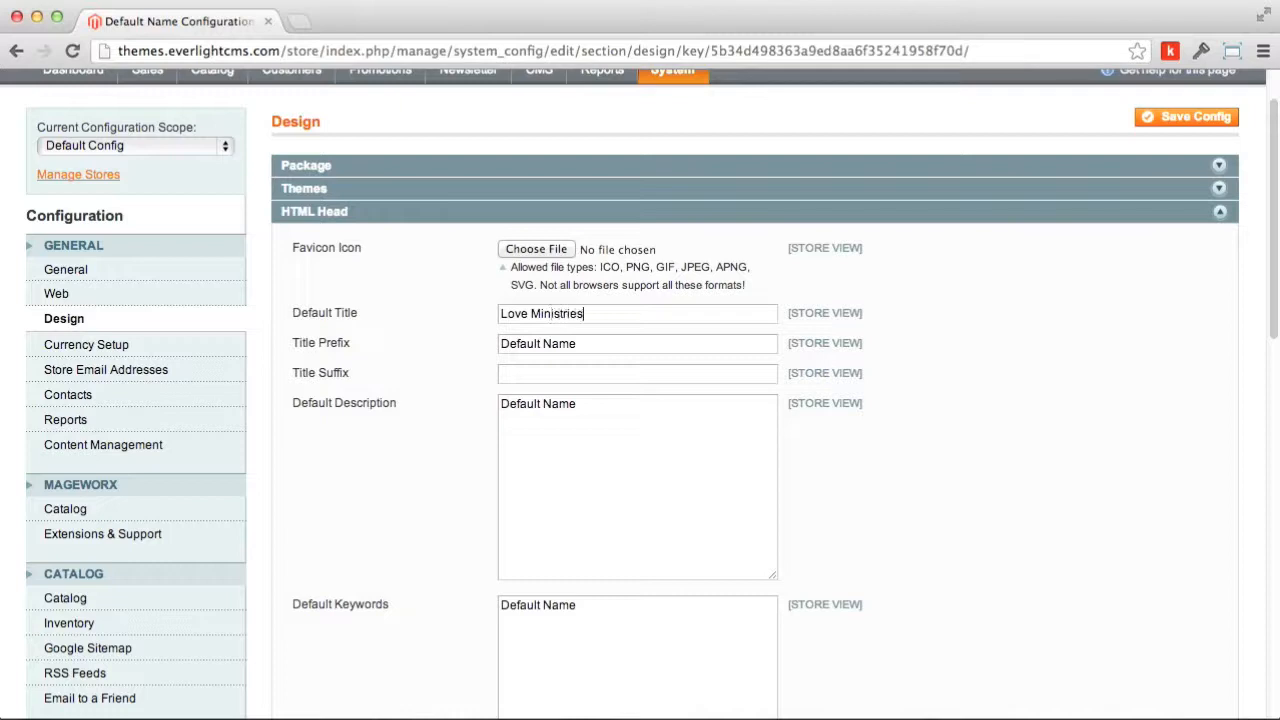
{"action": "key", "text": "Tab"}
{"action": "type", "text": "Love Ministries"}
Step: Set Default Description and Default Keywords to Love Ministries, correcting the 'MInistries' typo
{"action": "left_click_drag", "start_coordinate": [574, 417], "coordinate": [460, 408]}
{"action": "type", "text": "Love M"}
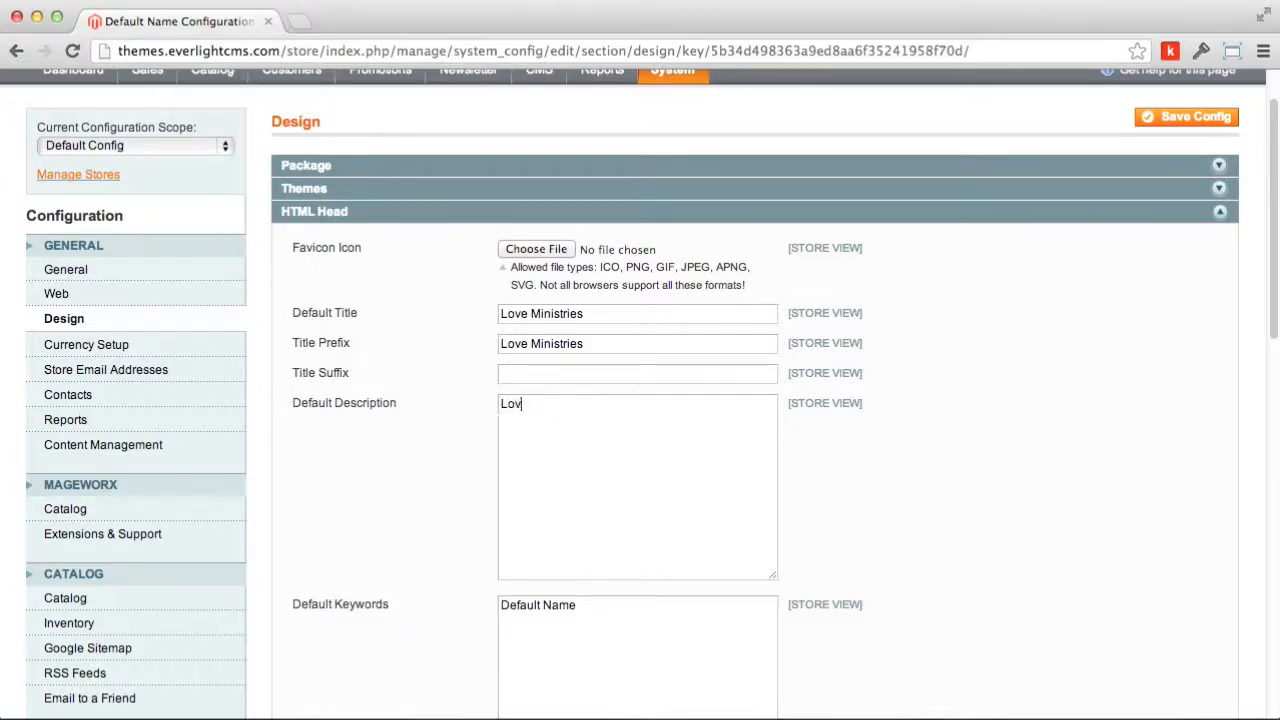
{"action": "type", "text": "Inistries"}
{"action": "scroll", "coordinate": [620, 380], "scroll_direction": "down", "scroll_amount": 3}
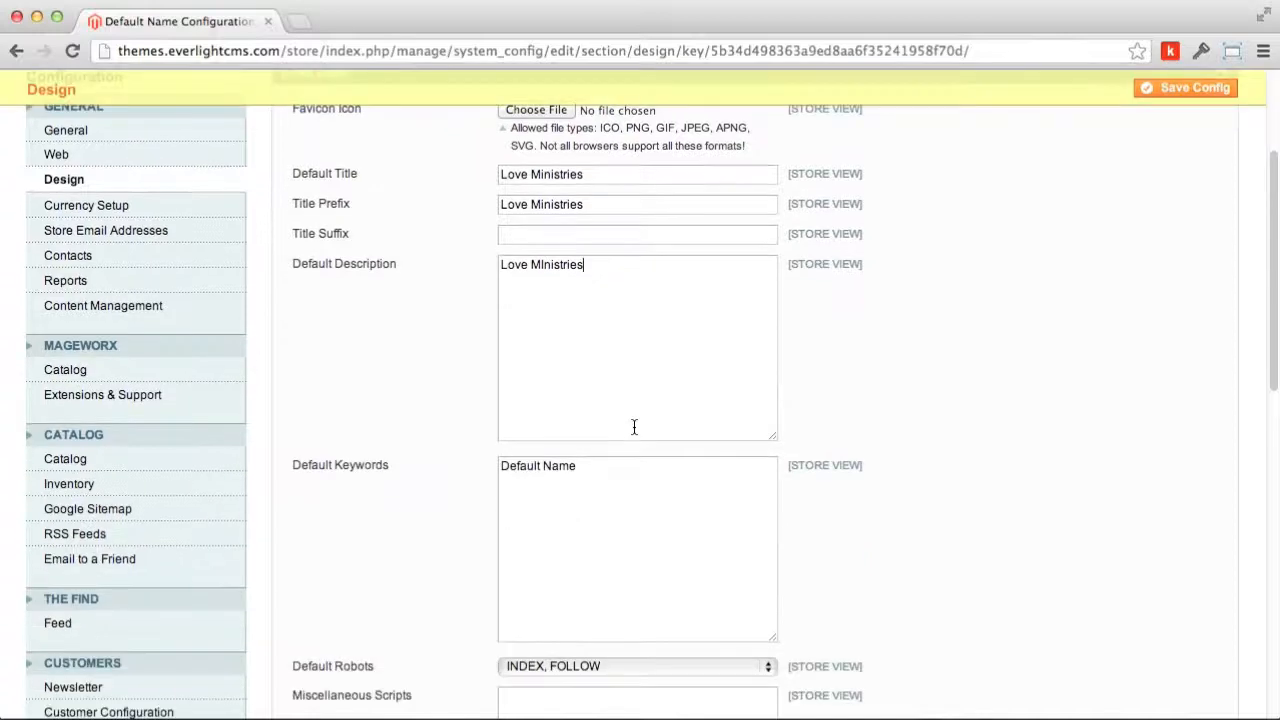
{"action": "left_click", "coordinate": [605, 483]}
{"action": "left_click_drag", "start_coordinate": [604, 466], "coordinate": [440, 470]}
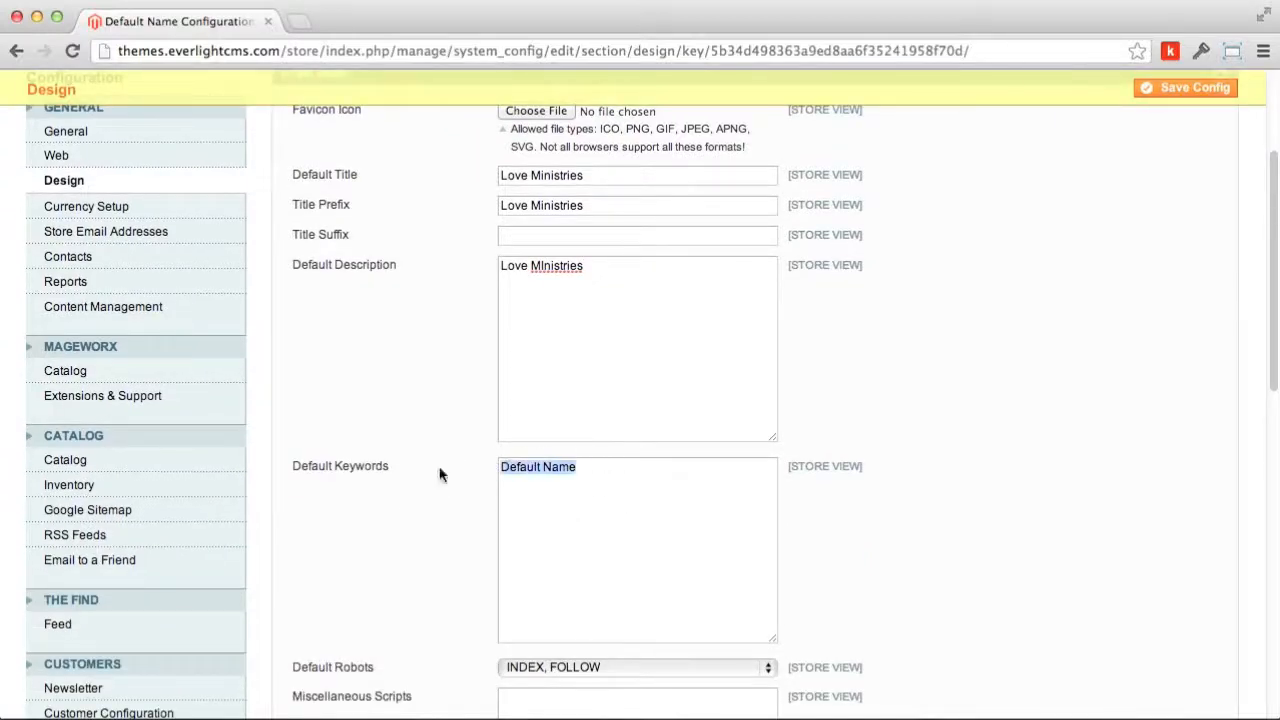
{"action": "type", "text": "Love Ministries"}
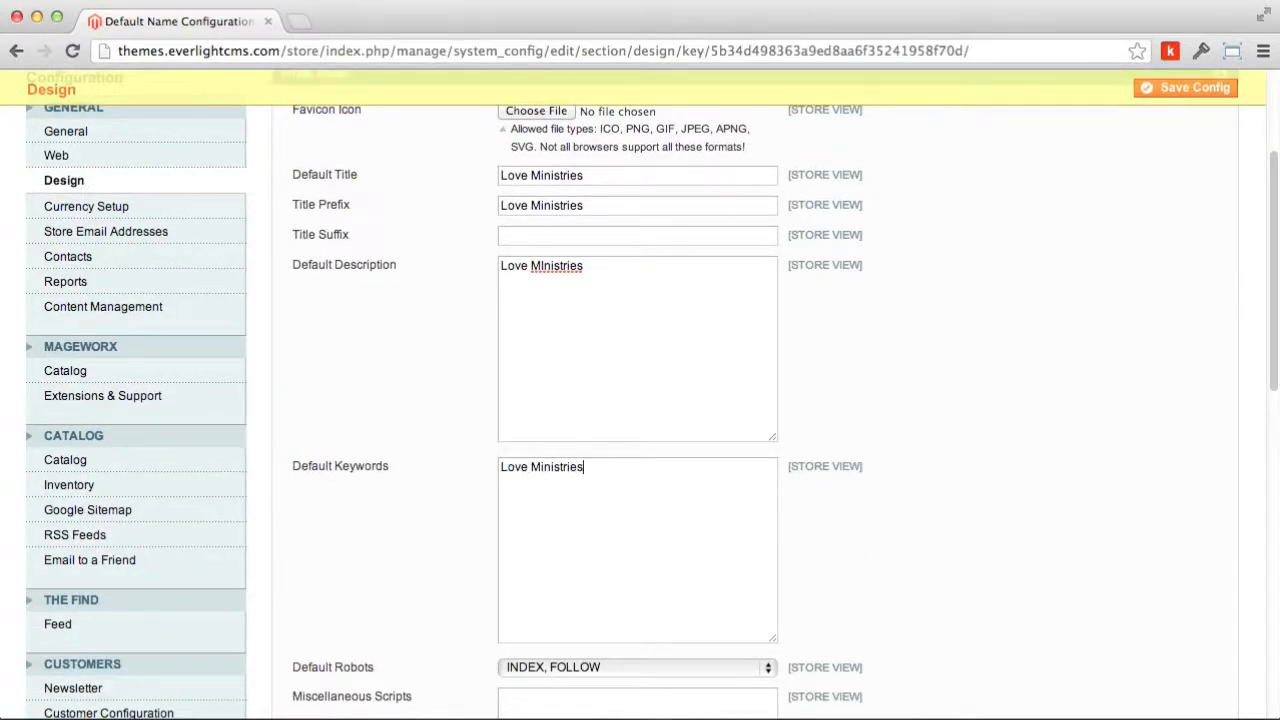
{"action": "right_click", "coordinate": [560, 266]}
{"action": "left_click", "coordinate": [624, 276]}
{"action": "scroll", "coordinate": [629, 394], "scroll_direction": "down", "scroll_amount": 8}
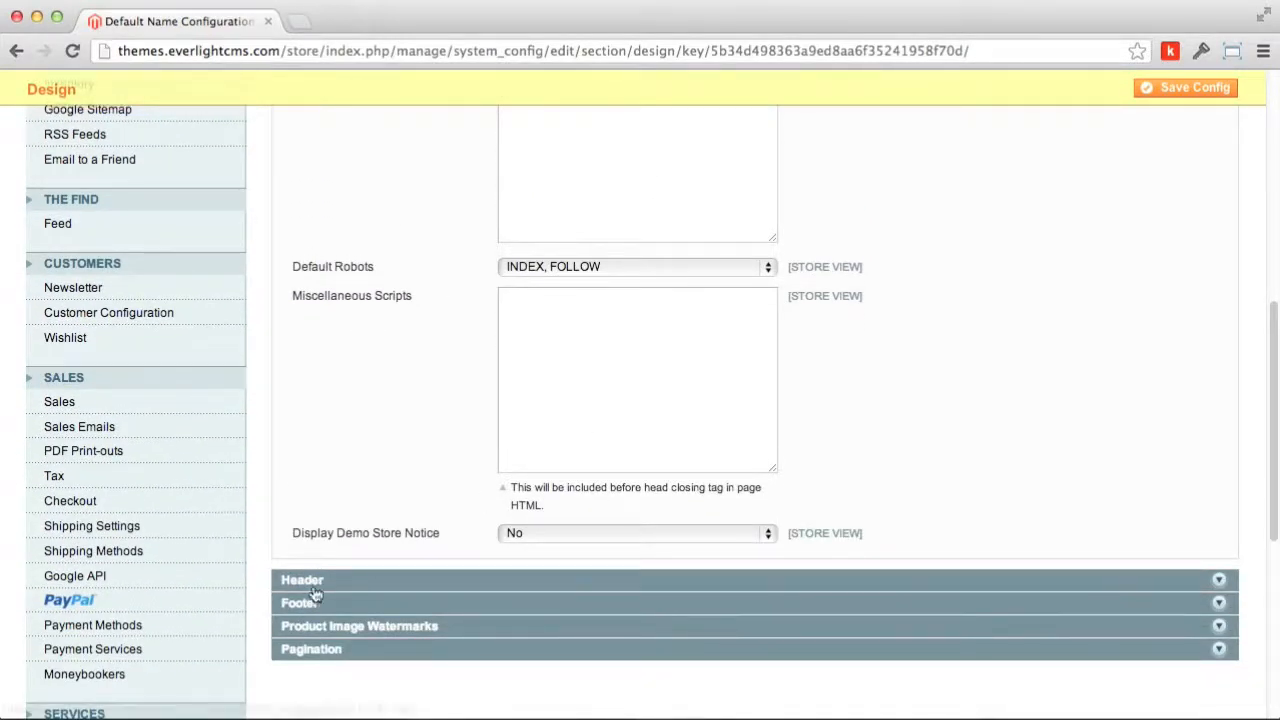
Step: In the Header settings, replace the Logo Image Alt 'Default Name' with Love Ministries
{"action": "left_click", "coordinate": [331, 582]}
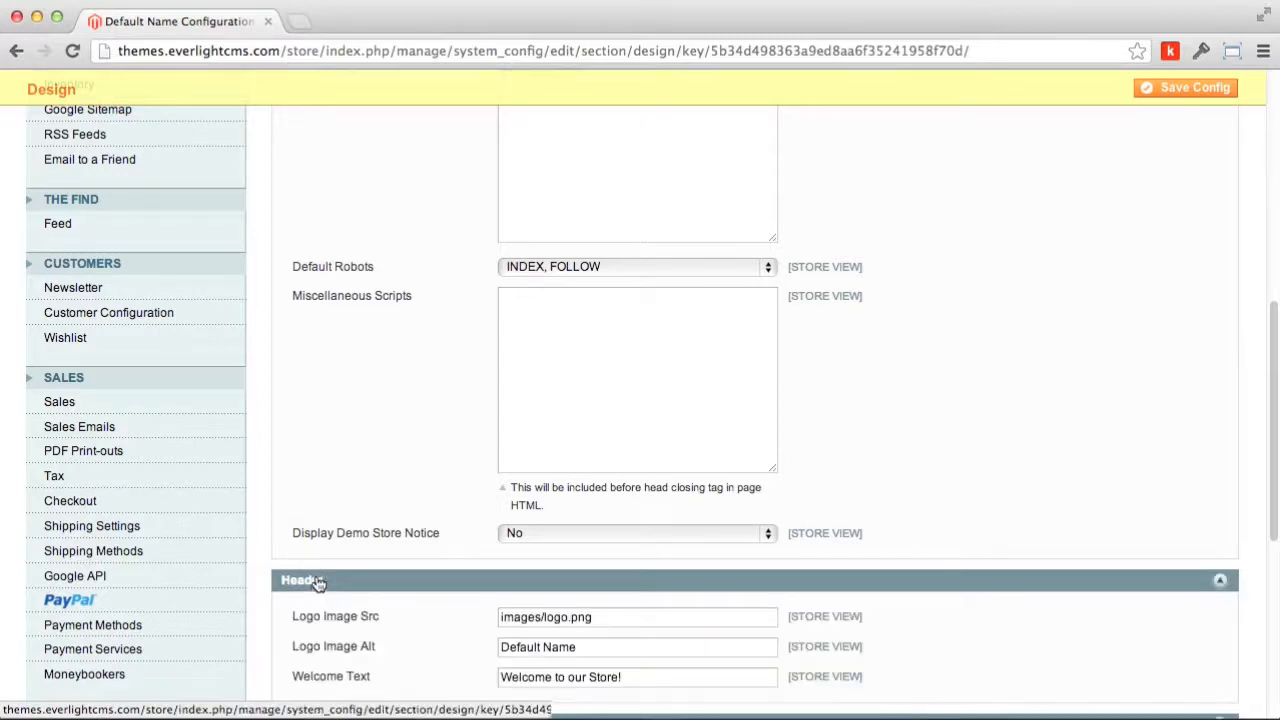
{"action": "scroll", "coordinate": [318, 583], "scroll_direction": "down", "scroll_amount": 5}
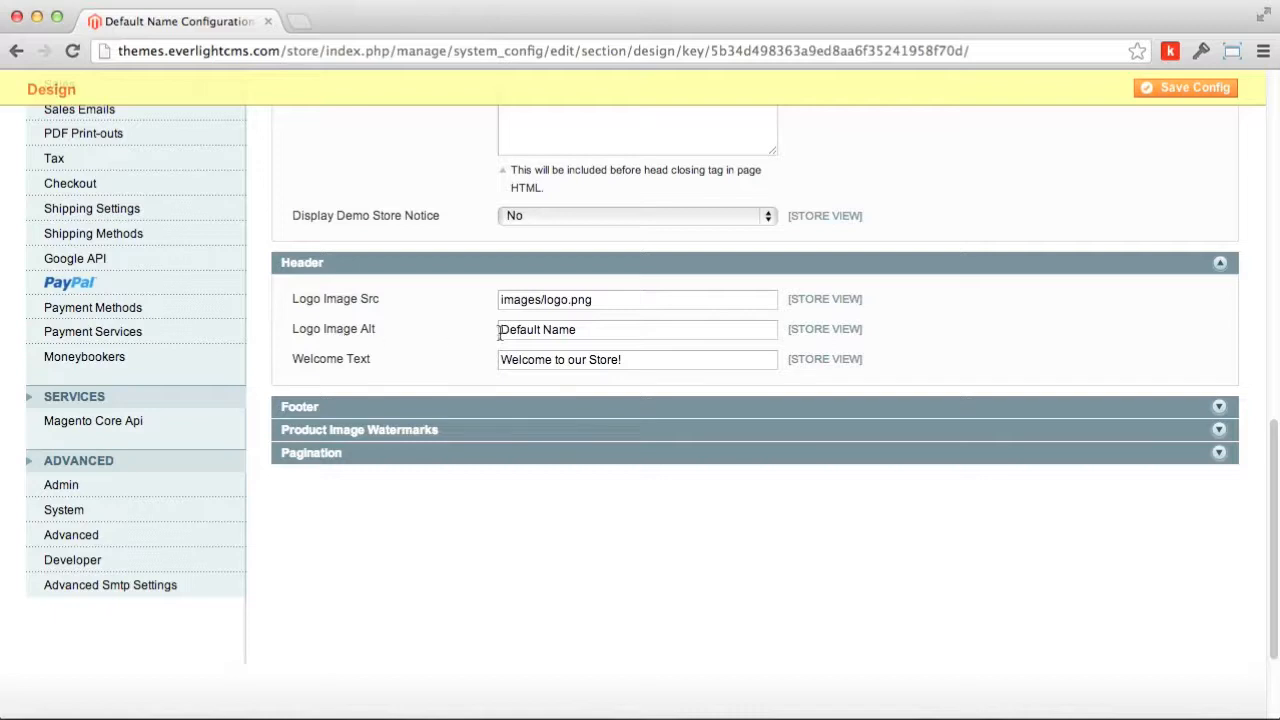
{"action": "left_click_drag", "start_coordinate": [622, 330], "coordinate": [476, 334]}
{"action": "type", "text": "Love Ministries"}
Step: Change the footer copyright year from 2012 to 2013
{"action": "left_click", "coordinate": [420, 408]}
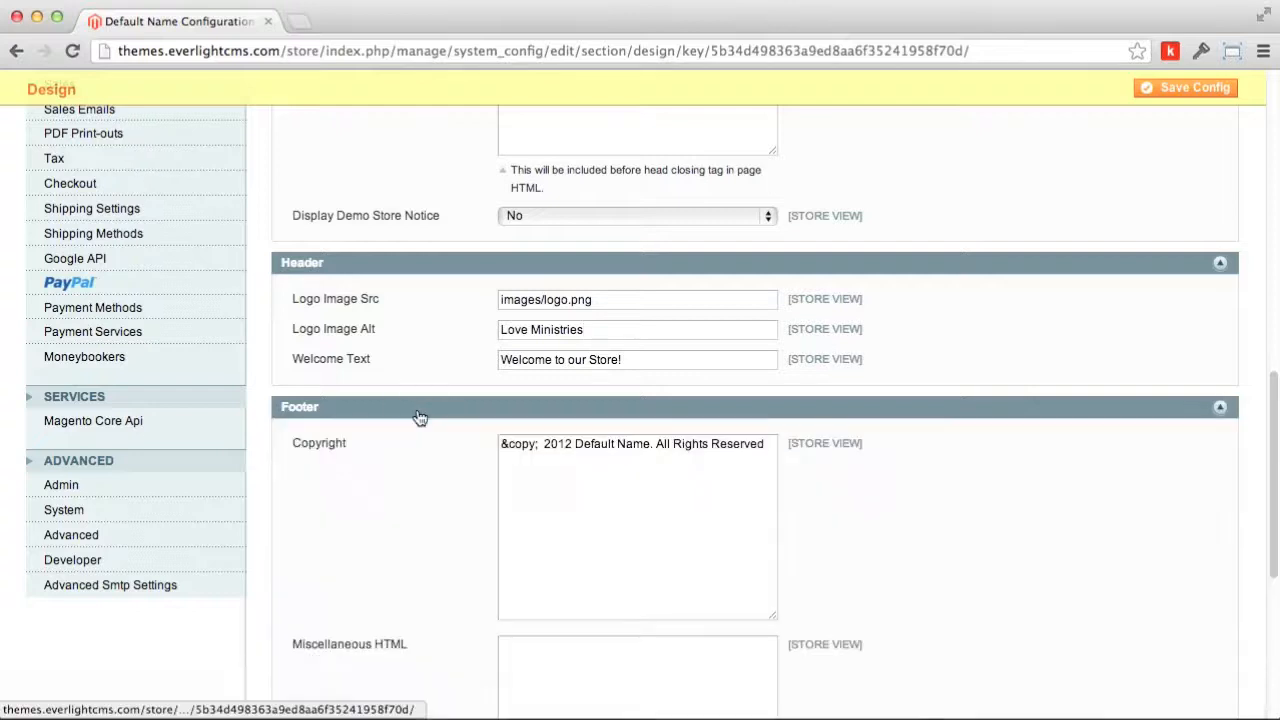
{"action": "scroll", "coordinate": [490, 458], "scroll_direction": "down", "scroll_amount": 3}
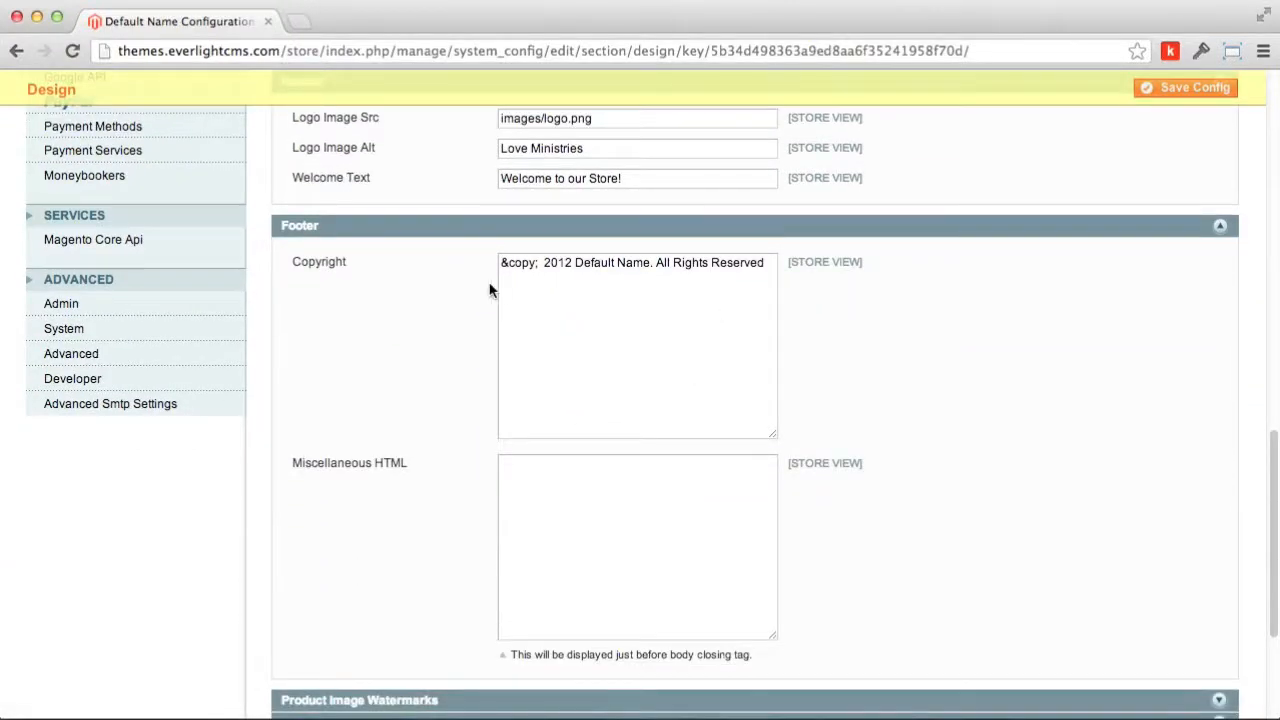
{"action": "left_click", "coordinate": [558, 267]}
{"action": "key", "text": "BackSpace"}
{"action": "type", "text": "3"}
Step: Replace Default Name in the copyright with Love Ministries
{"action": "left_click_drag", "start_coordinate": [577, 265], "coordinate": [650, 263]}
{"action": "key", "text": "BackSpace"}
{"action": "key", "text": "Delete"}
{"action": "key", "text": "Delete"}
{"action": "type", "text": "Love M"}
{"action": "key", "text": "Delete"}
{"action": "type", "text": "inistries"}
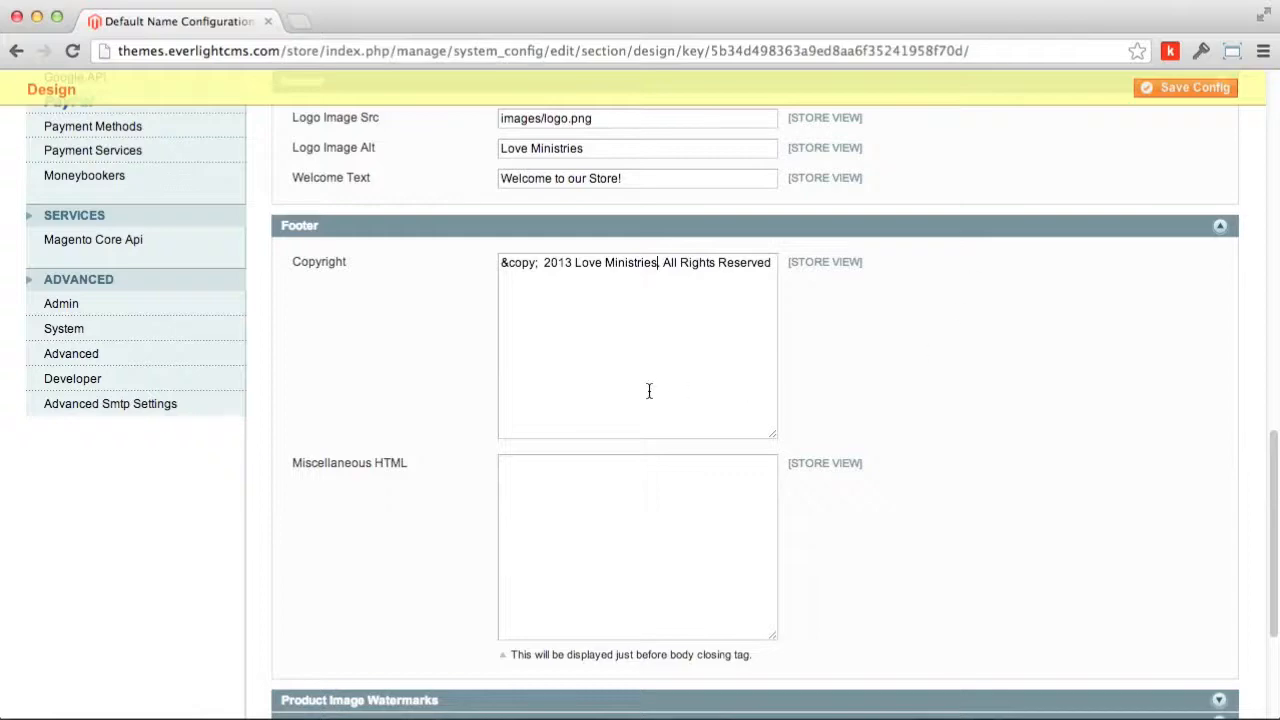
{"action": "scroll", "coordinate": [649, 391], "scroll_direction": "down", "scroll_amount": 3}
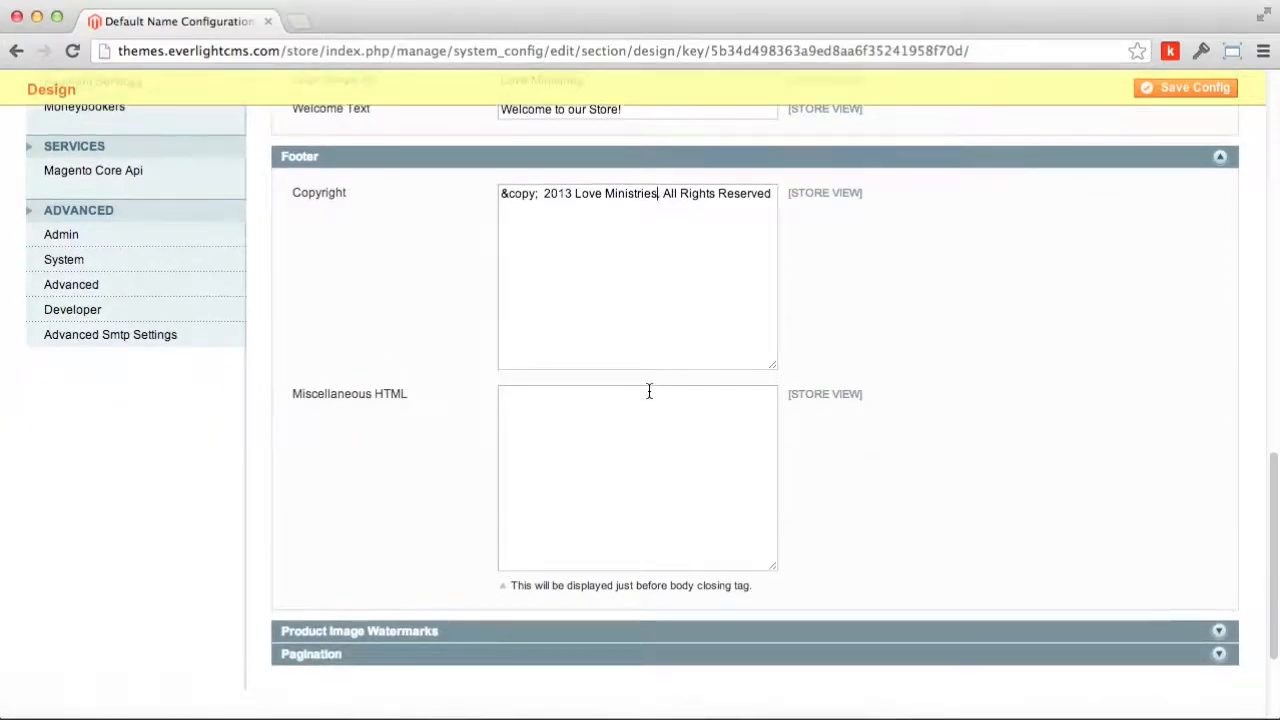
{"action": "scroll", "coordinate": [574, 420], "scroll_direction": "up", "scroll_amount": 15}
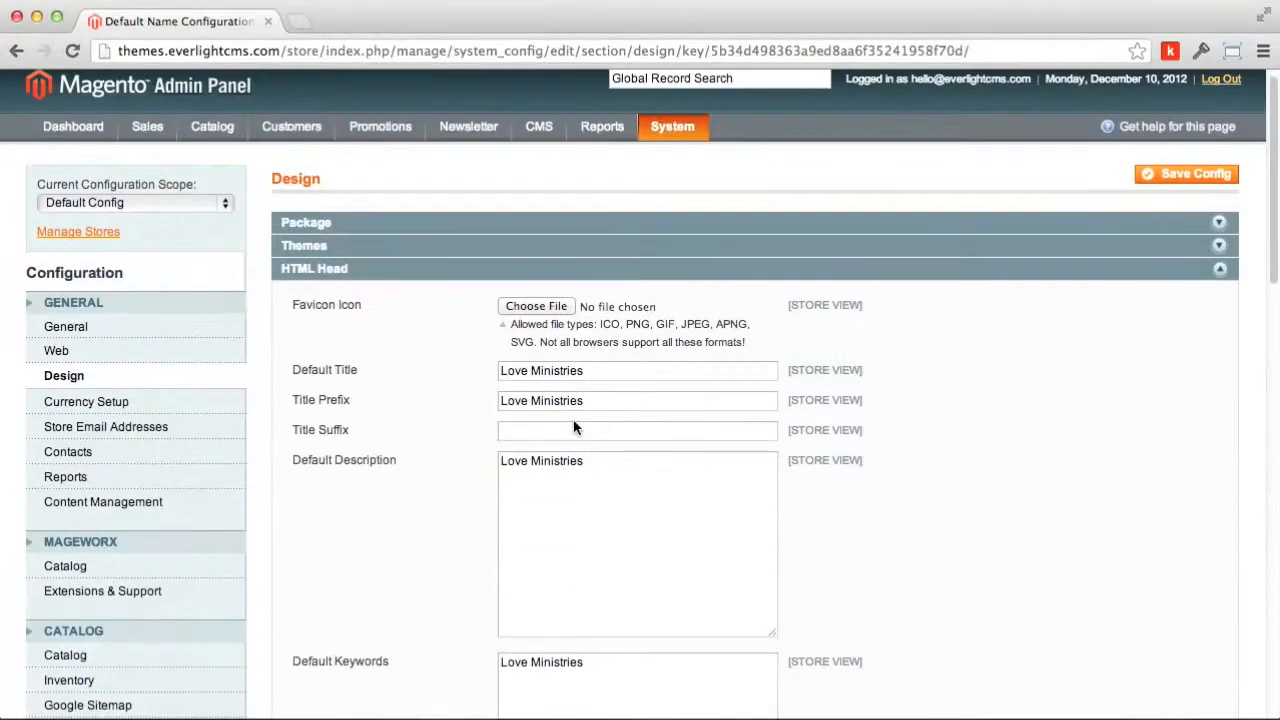
Step: Save the Design configuration and go to the Store Email Addresses settings
{"action": "scroll", "coordinate": [574, 420], "scroll_direction": "down", "scroll_amount": 5}
{"action": "scroll", "coordinate": [574, 423], "scroll_direction": "up", "scroll_amount": 6}
{"action": "left_click", "coordinate": [1184, 181]}
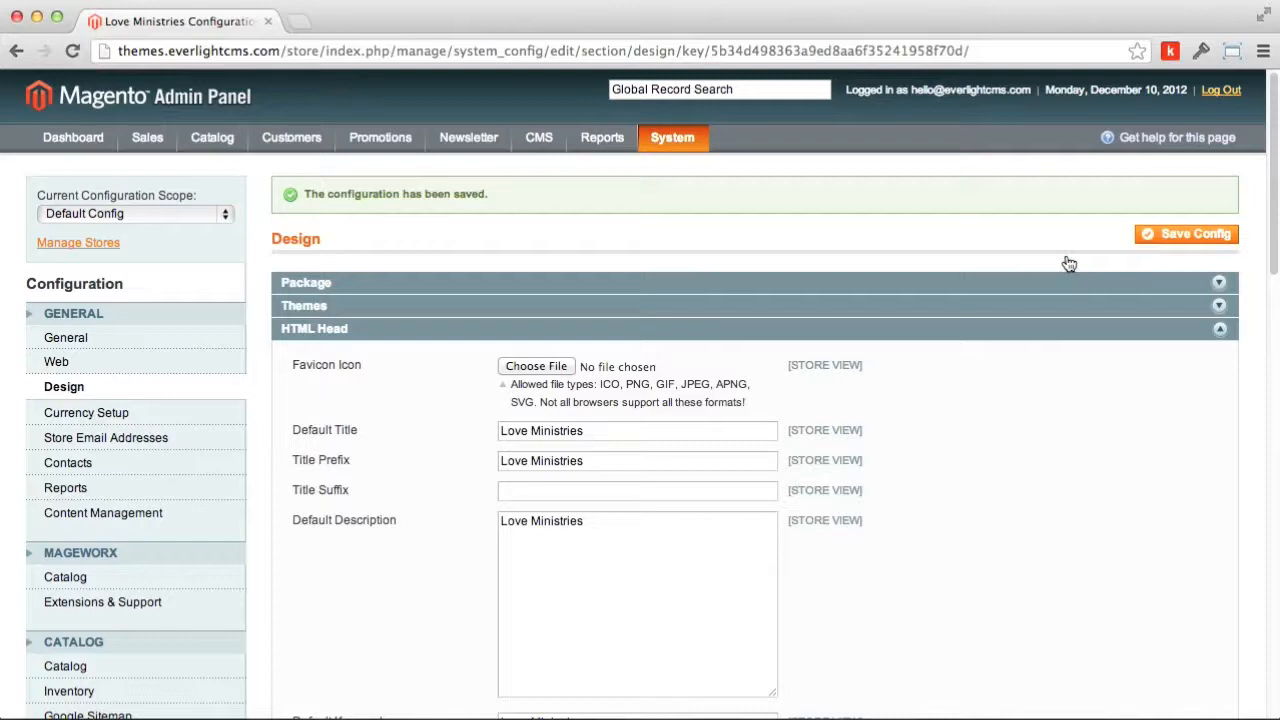
{"action": "left_click", "coordinate": [116, 444]}
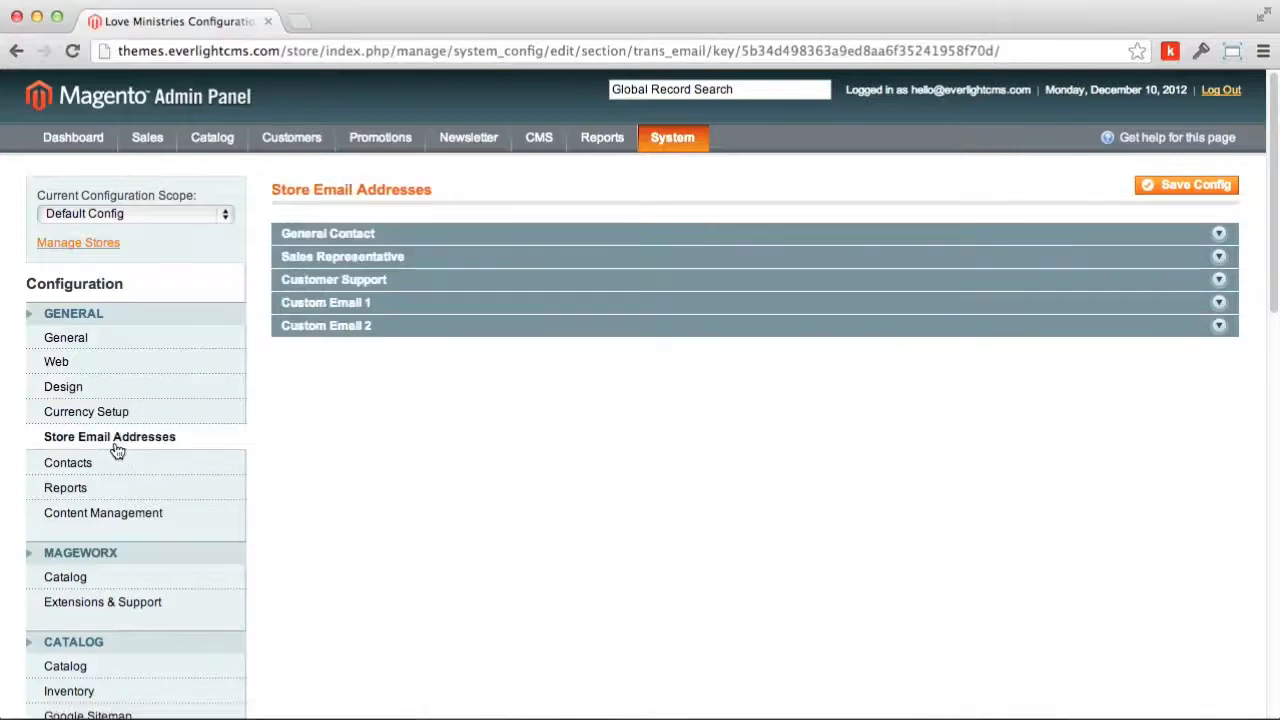
Step: Expand General Contact, Sales Representative, Customer Support, Custom Email 1 and 2; start renaming General Contact sender to Love Ministries
{"action": "left_click", "coordinate": [384, 236]}
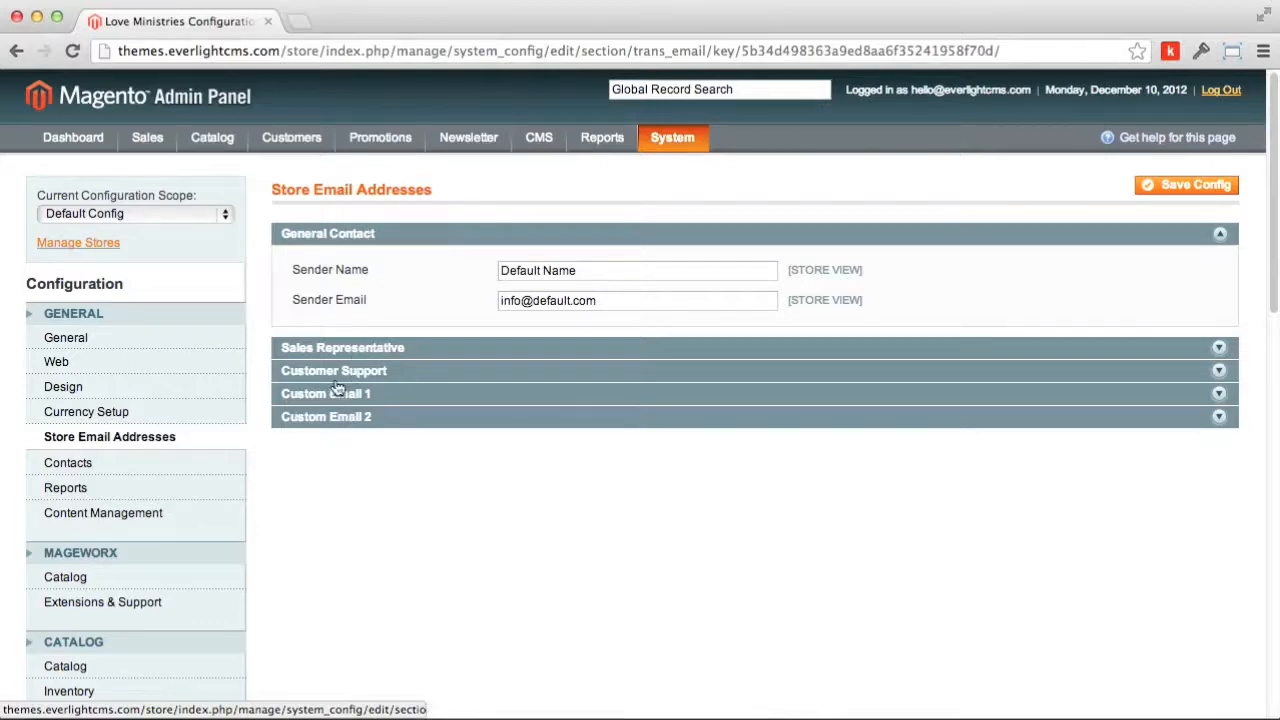
{"action": "left_click", "coordinate": [337, 350]}
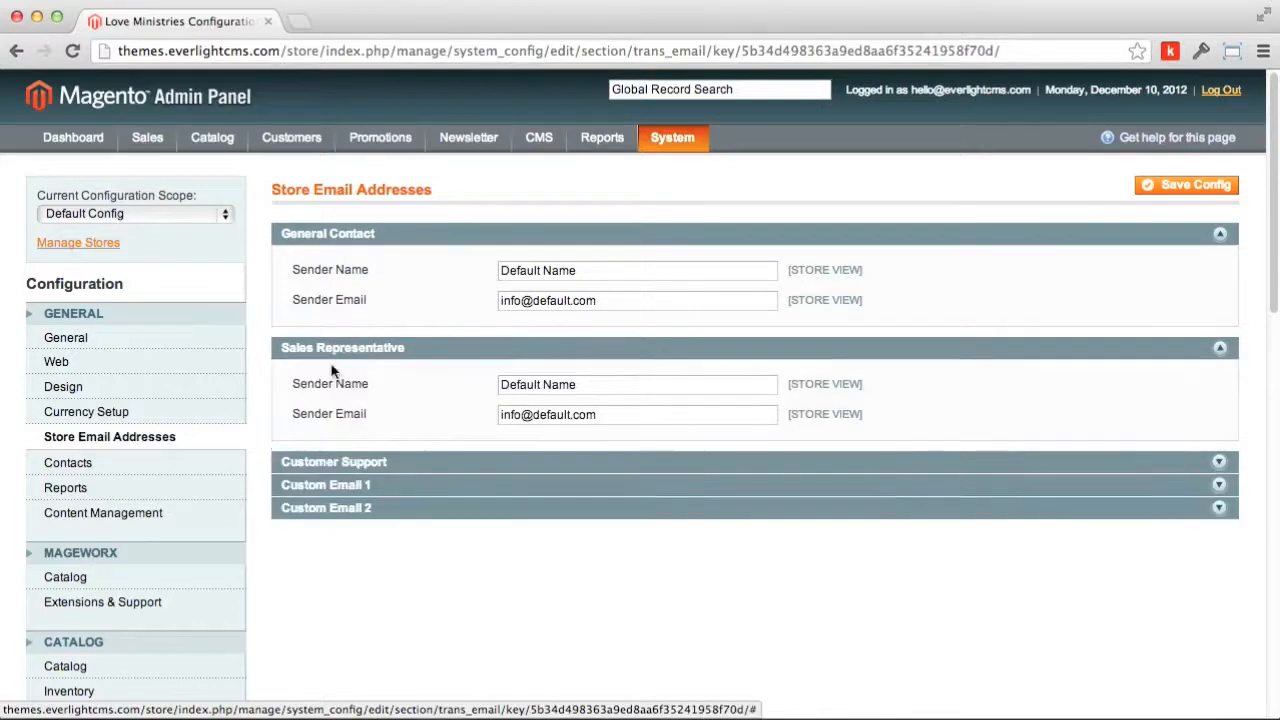
{"action": "left_click", "coordinate": [337, 465]}
{"action": "left_click", "coordinate": [349, 574]}
{"action": "scroll", "coordinate": [354, 580], "scroll_direction": "down", "scroll_amount": 5}
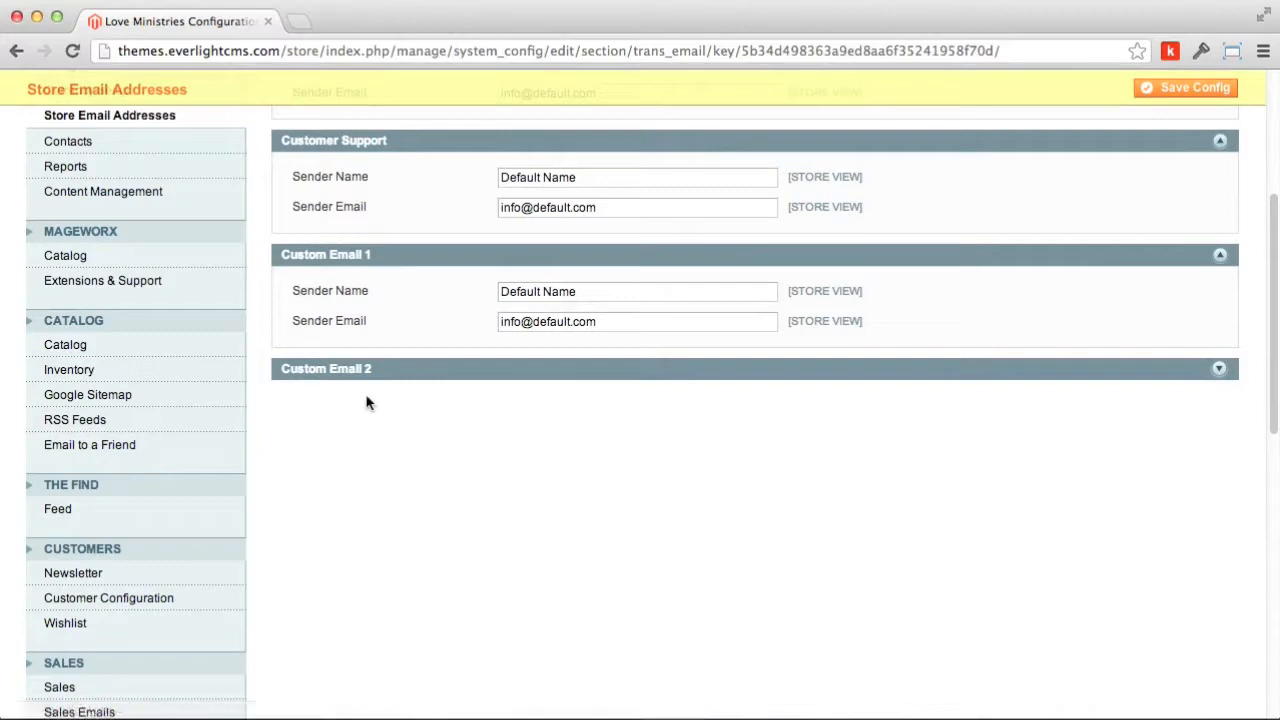
{"action": "left_click", "coordinate": [398, 375]}
{"action": "scroll", "coordinate": [414, 520], "scroll_direction": "up", "scroll_amount": 5}
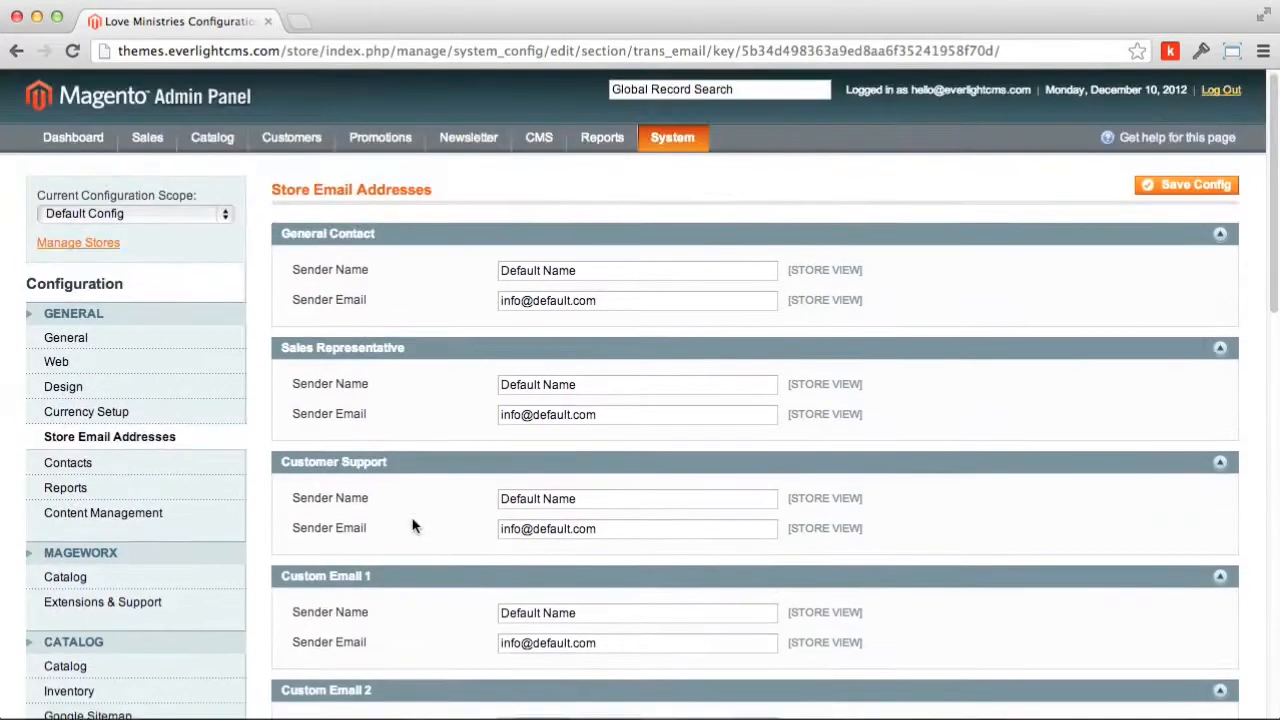
{"action": "triple_click", "coordinate": [592, 266]}
{"action": "type", "text": "Love Ministries"}
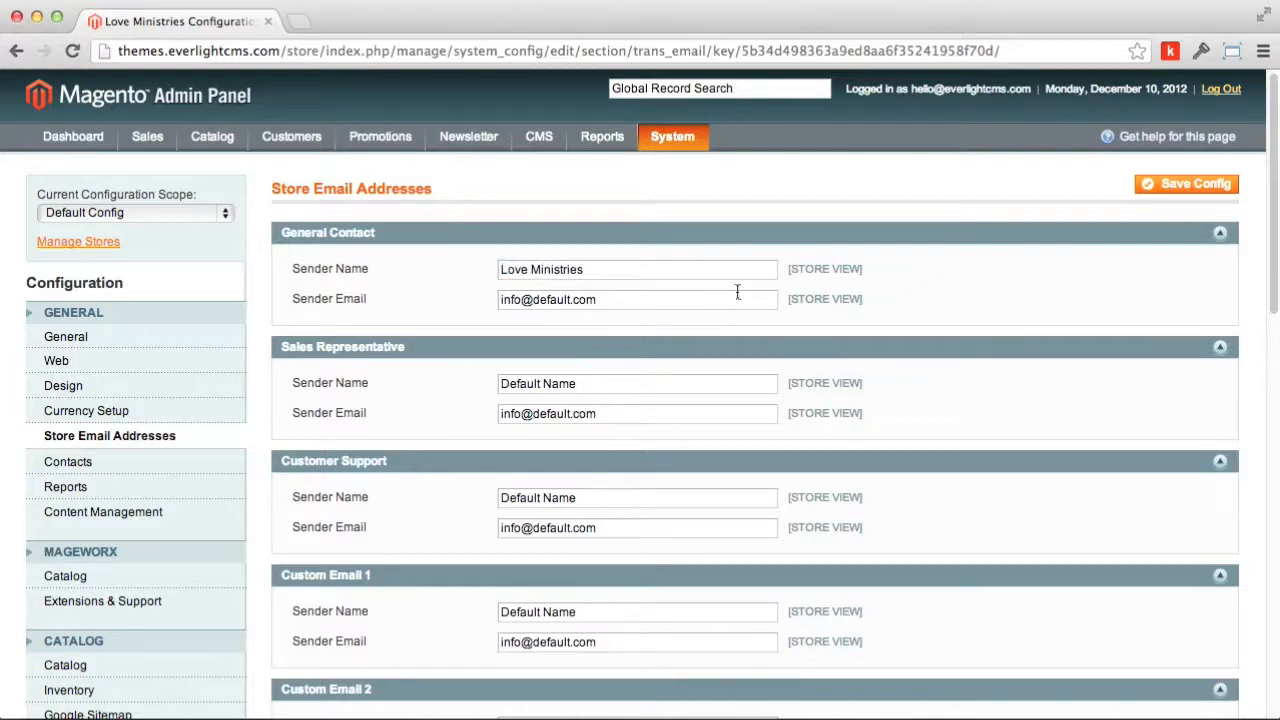
Step: Set the General Contact sender e-mail to the store's suggested contact address
{"action": "left_click", "coordinate": [402, 266]}
{"action": "left_click", "coordinate": [417, 298]}
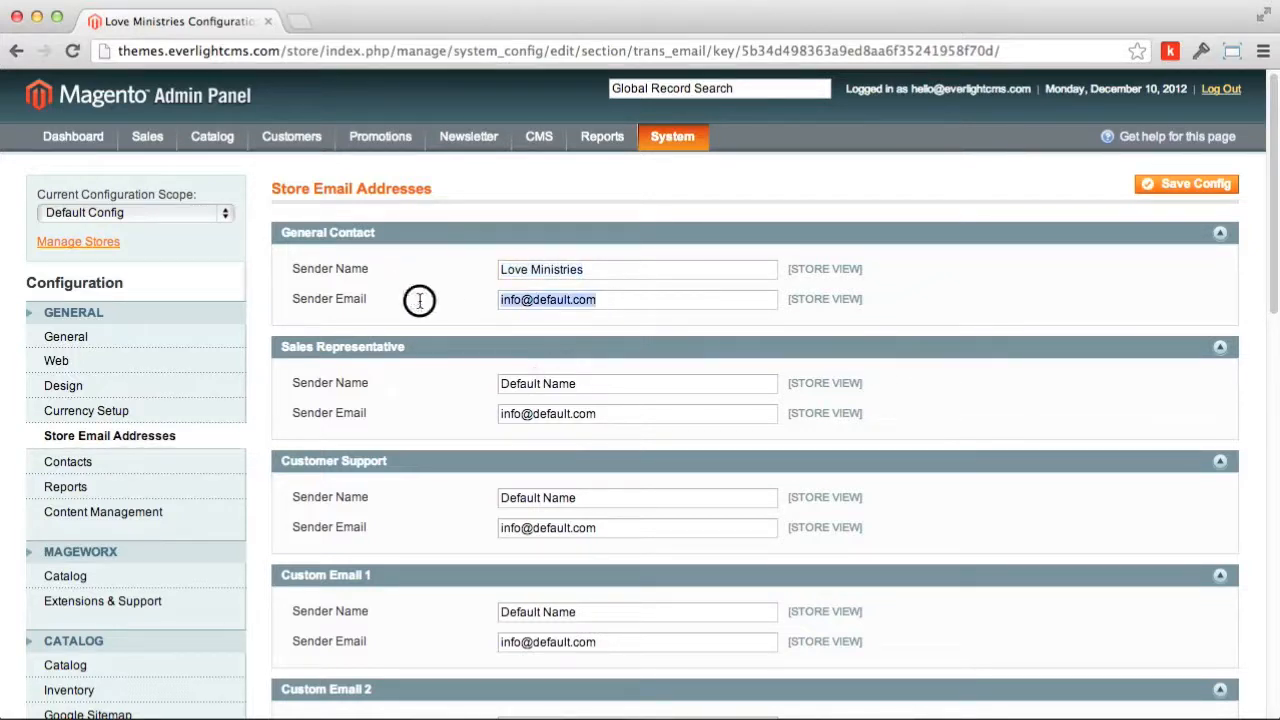
{"action": "key", "text": "Down"}
{"action": "key", "text": "Return"}
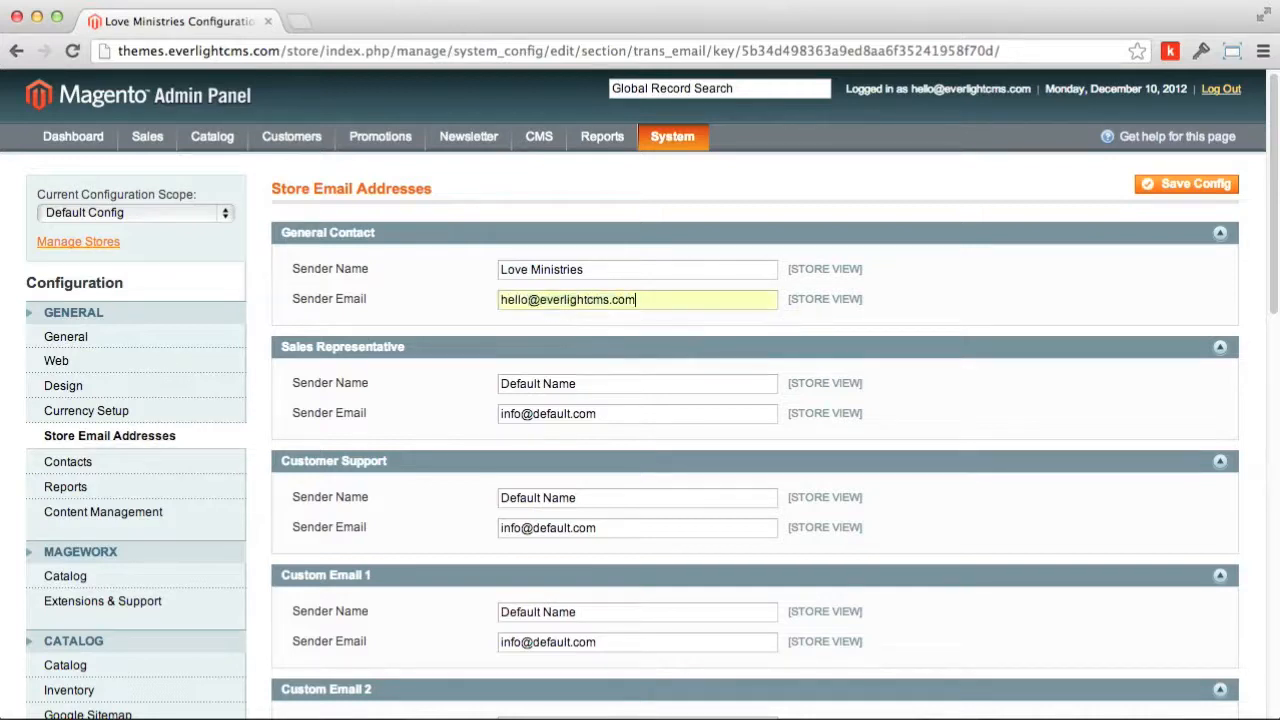
Step: Copy the General Contact e-mail into the Sales Representative, Customer Support and Custom Email 1 sender e-mails
{"action": "left_click", "coordinate": [443, 307]}
{"action": "key", "text": "super+c"}
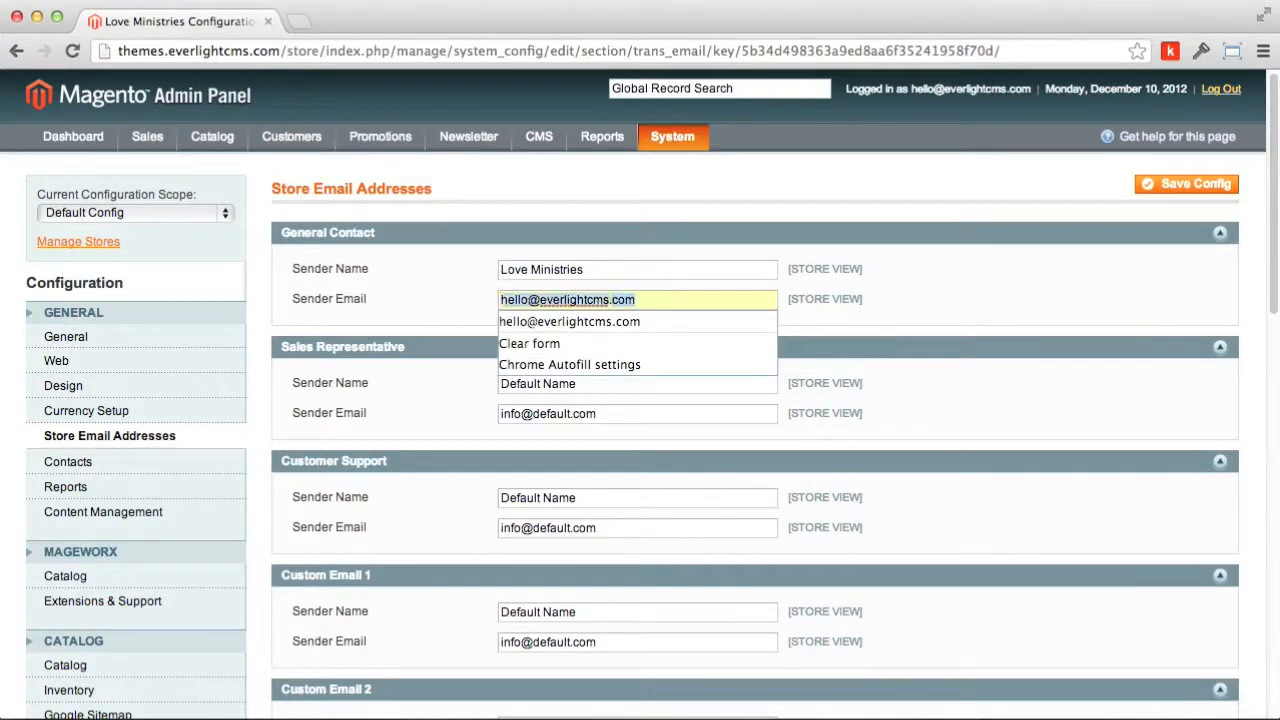
{"action": "left_click", "coordinate": [589, 414]}
{"action": "double_click", "coordinate": [545, 413]}
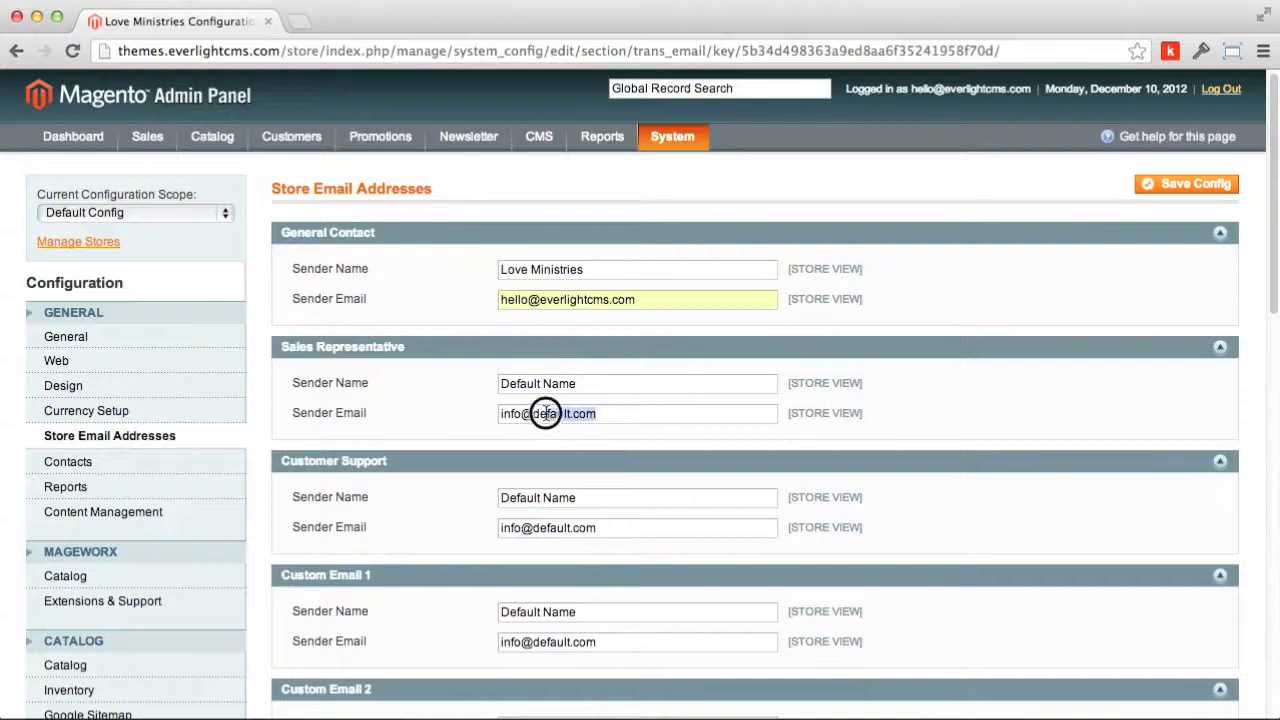
{"action": "left_click_drag", "start_coordinate": [545, 413], "coordinate": [437, 408]}
{"action": "key", "text": "super+v"}
{"action": "left_click", "coordinate": [887, 442]}
{"action": "left_click_drag", "start_coordinate": [623, 522], "coordinate": [503, 520]}
{"action": "key", "text": "super+v"}
{"action": "left_click", "coordinate": [622, 641]}
{"action": "left_click_drag", "start_coordinate": [622, 641], "coordinate": [447, 637]}
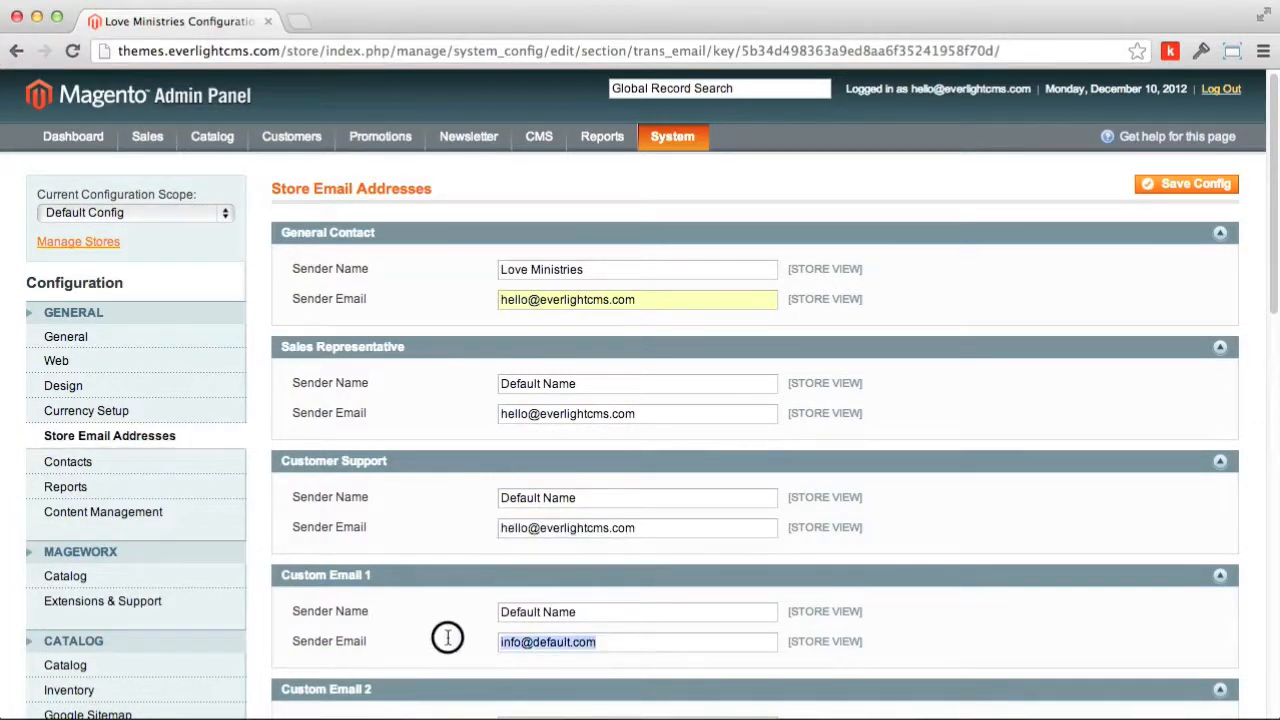
{"action": "key", "text": "super+v"}
{"action": "left_click", "coordinate": [1012, 634]}
Step: Replace Default Name with 'Love Ministries' for Sales Representative, Customer Support, Custom Email 1 and 2
{"action": "left_click", "coordinate": [602, 267]}
{"action": "left_click_drag", "start_coordinate": [602, 267], "coordinate": [415, 276]}
{"action": "key", "text": "super+c"}
{"action": "left_click_drag", "start_coordinate": [617, 379], "coordinate": [440, 386]}
{"action": "key", "text": "super+v"}
{"action": "left_click_drag", "start_coordinate": [607, 499], "coordinate": [464, 497]}
{"action": "key", "text": "super+v"}
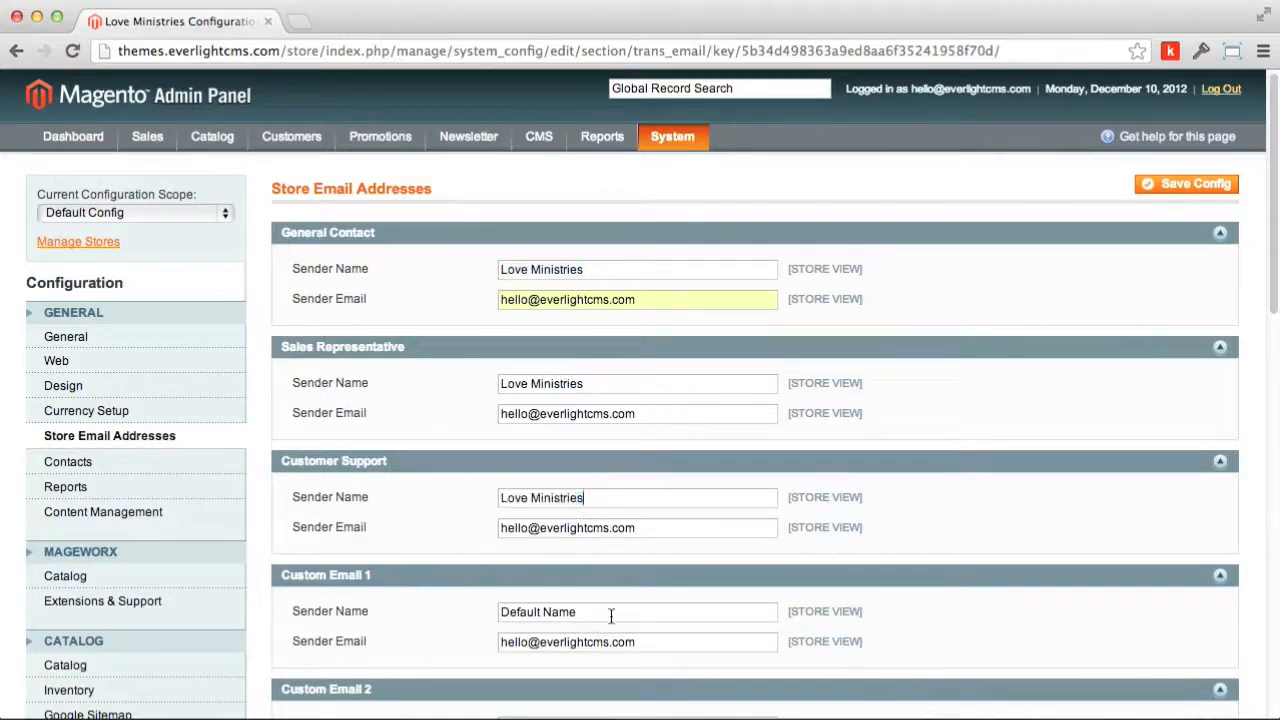
{"action": "left_click_drag", "start_coordinate": [611, 611], "coordinate": [462, 606]}
{"action": "key", "text": "super+v"}
{"action": "scroll", "coordinate": [838, 632], "scroll_direction": "down", "scroll_amount": 5}
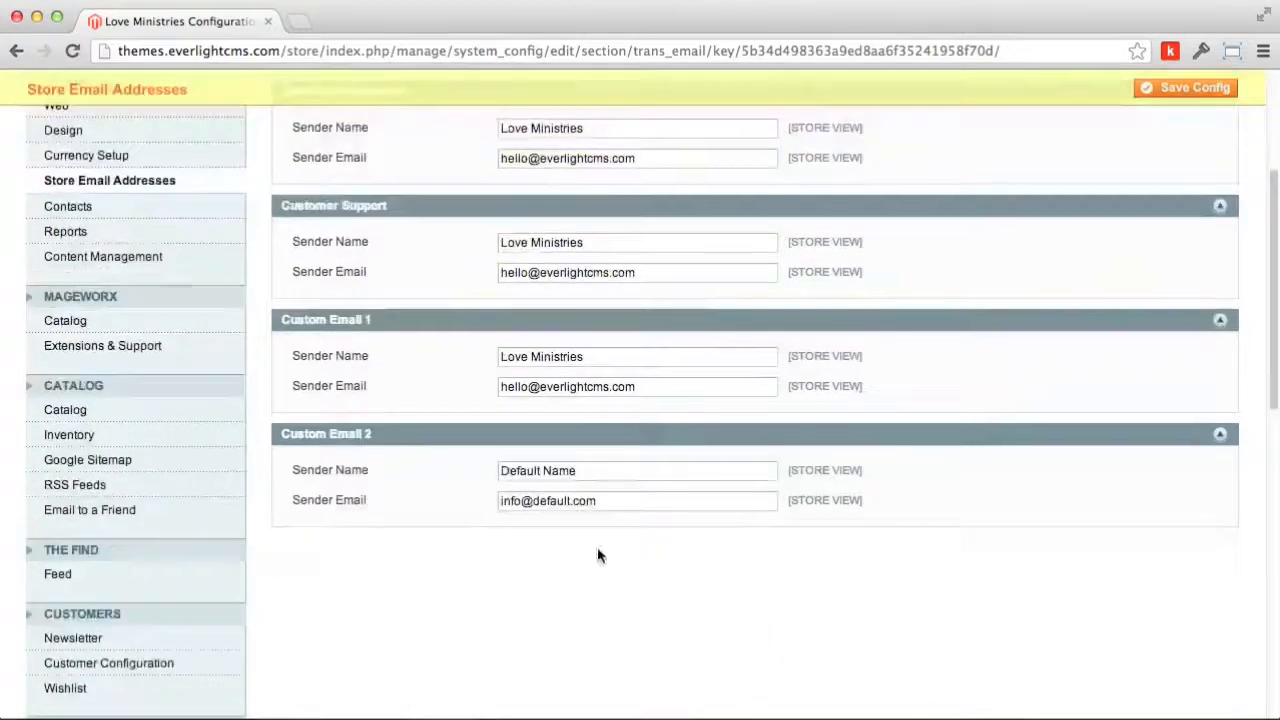
{"action": "left_click_drag", "start_coordinate": [589, 472], "coordinate": [422, 474]}
{"action": "key", "text": "super+v"}
Step: Give Custom Email 2 the same sender e-mail as Custom Email 1
{"action": "left_click_drag", "start_coordinate": [641, 386], "coordinate": [457, 391]}
{"action": "key", "text": "super+c"}
{"action": "left_click_drag", "start_coordinate": [613, 498], "coordinate": [478, 500]}
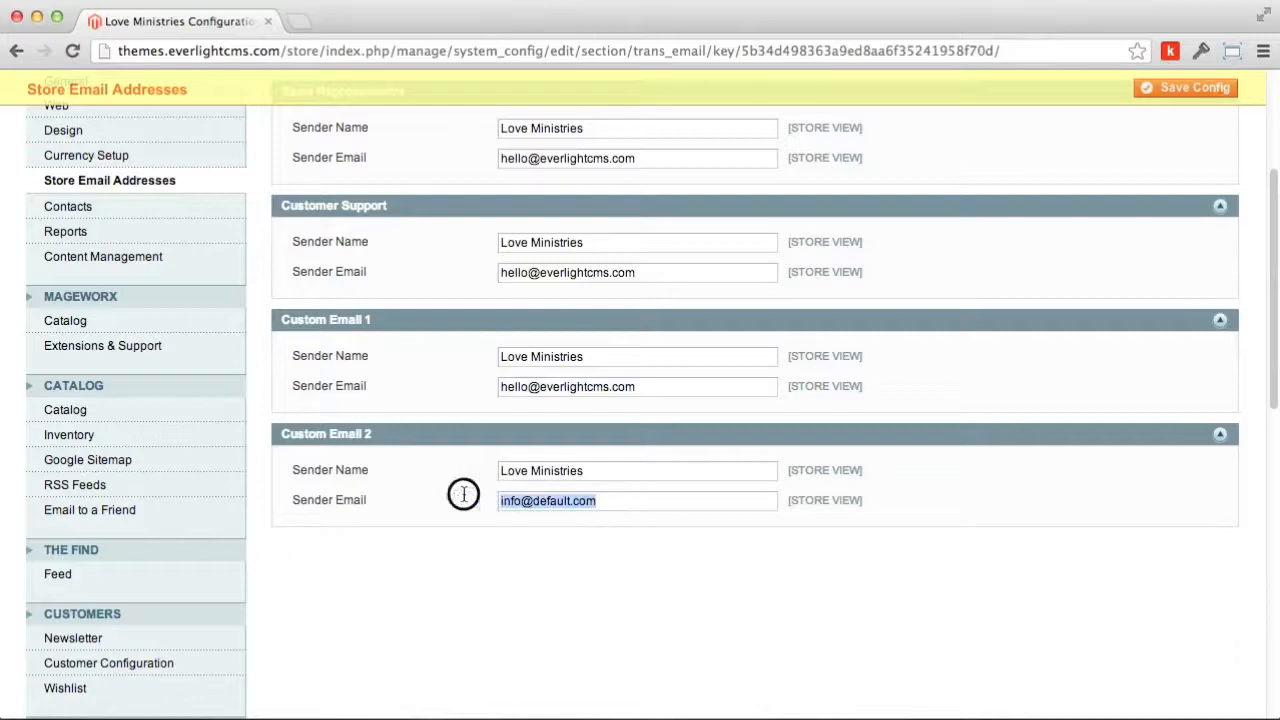
{"action": "key", "text": "super+v"}
{"action": "left_click", "coordinate": [924, 575]}
{"action": "scroll", "coordinate": [637, 571], "scroll_direction": "up", "scroll_amount": 10}
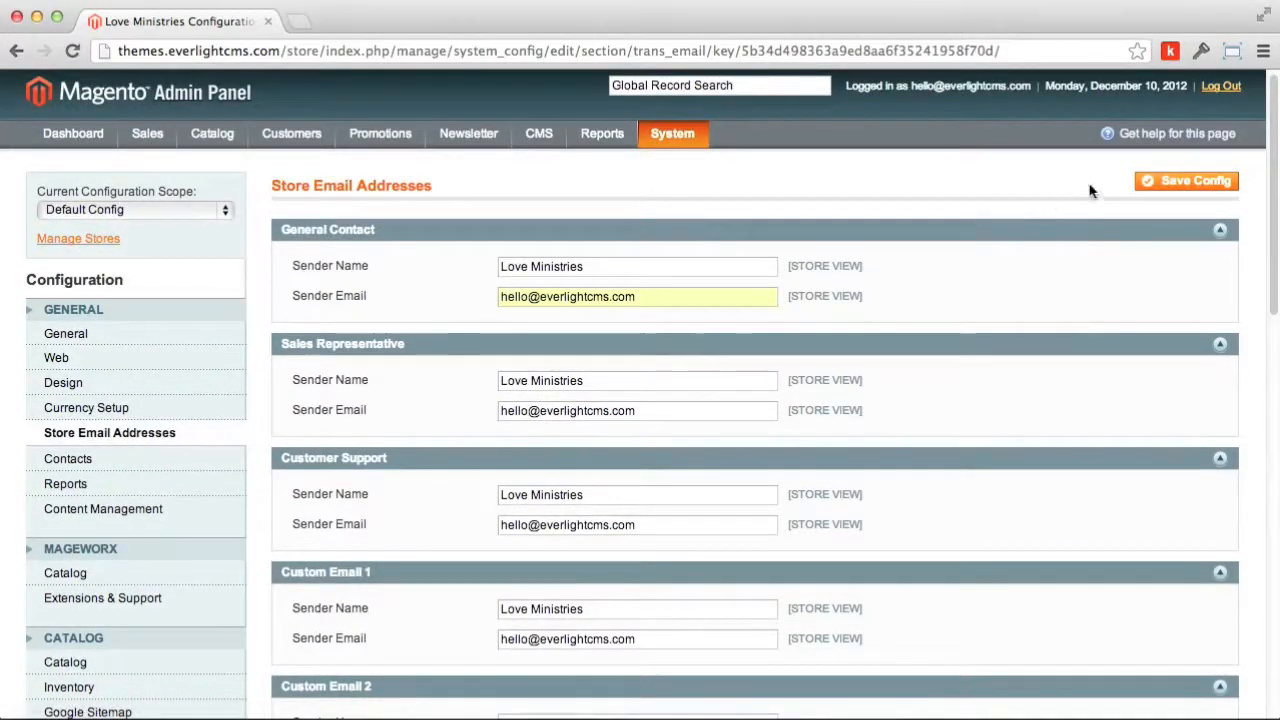
Step: Save the Store Email Addresses configuration, then go to the Contacts configuration page
{"action": "left_click", "coordinate": [1170, 184]}
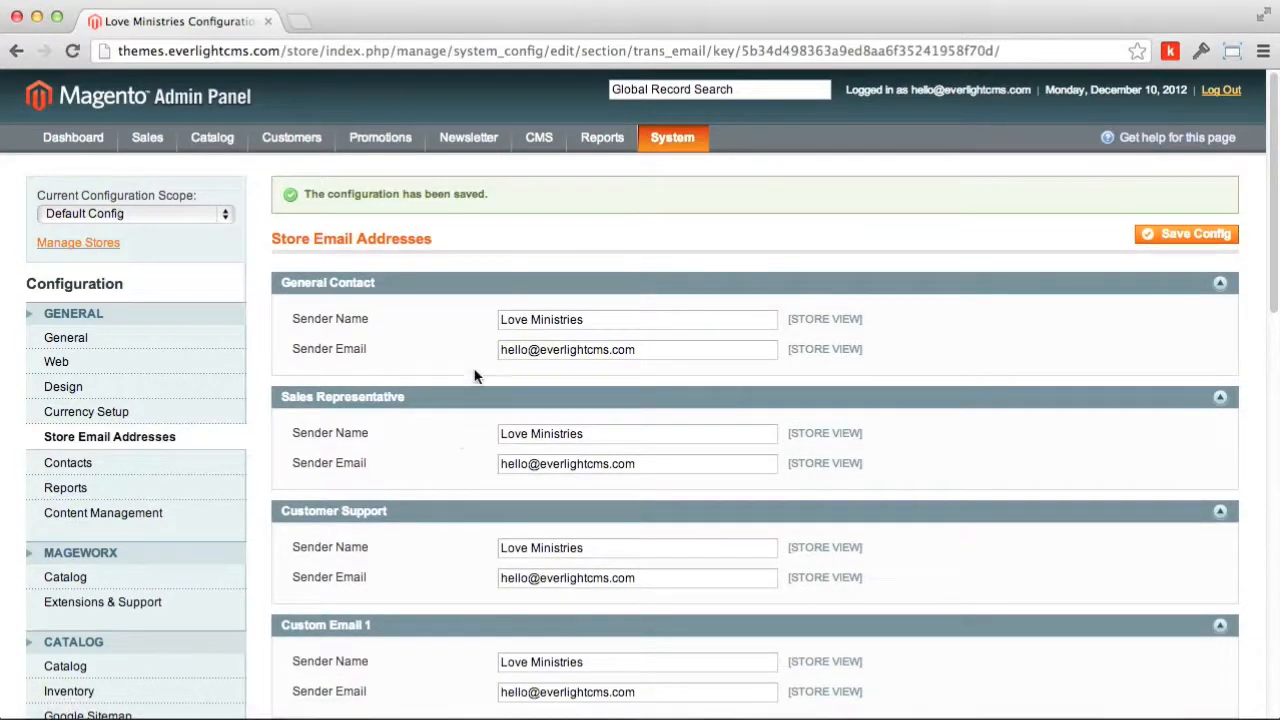
{"action": "scroll", "coordinate": [395, 430], "scroll_direction": "down", "scroll_amount": 3}
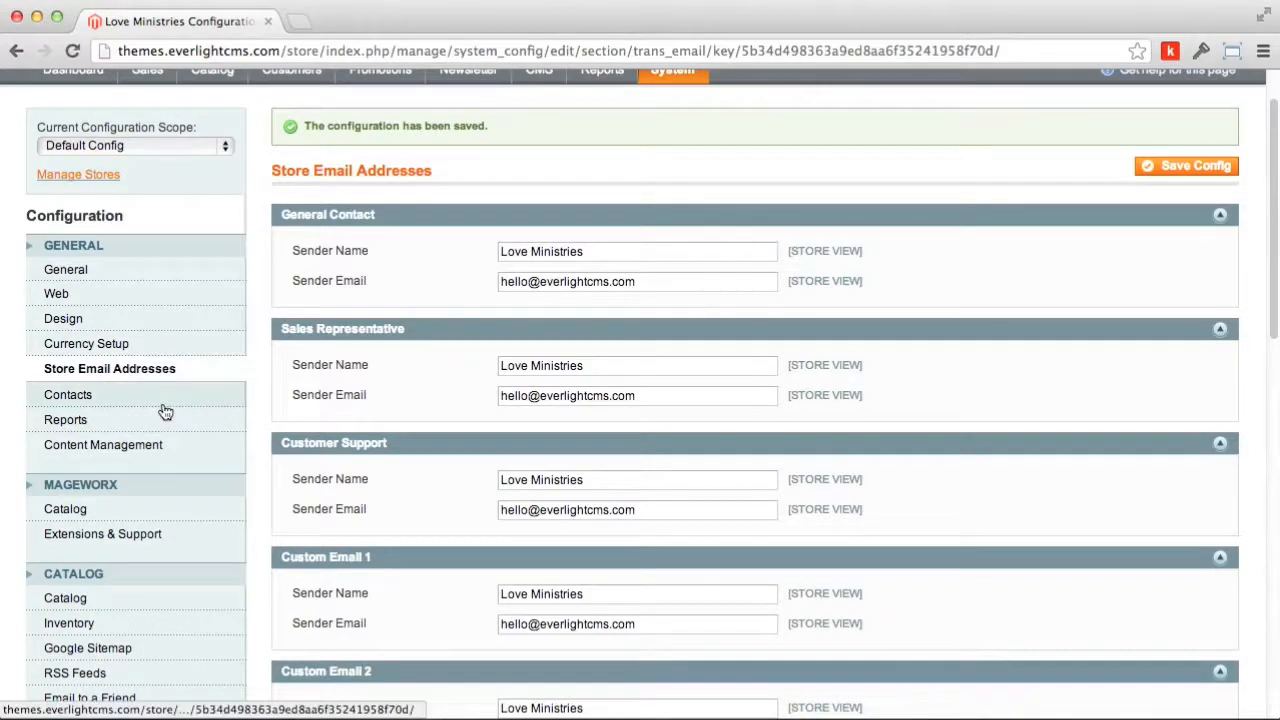
{"action": "left_click", "coordinate": [52, 397]}
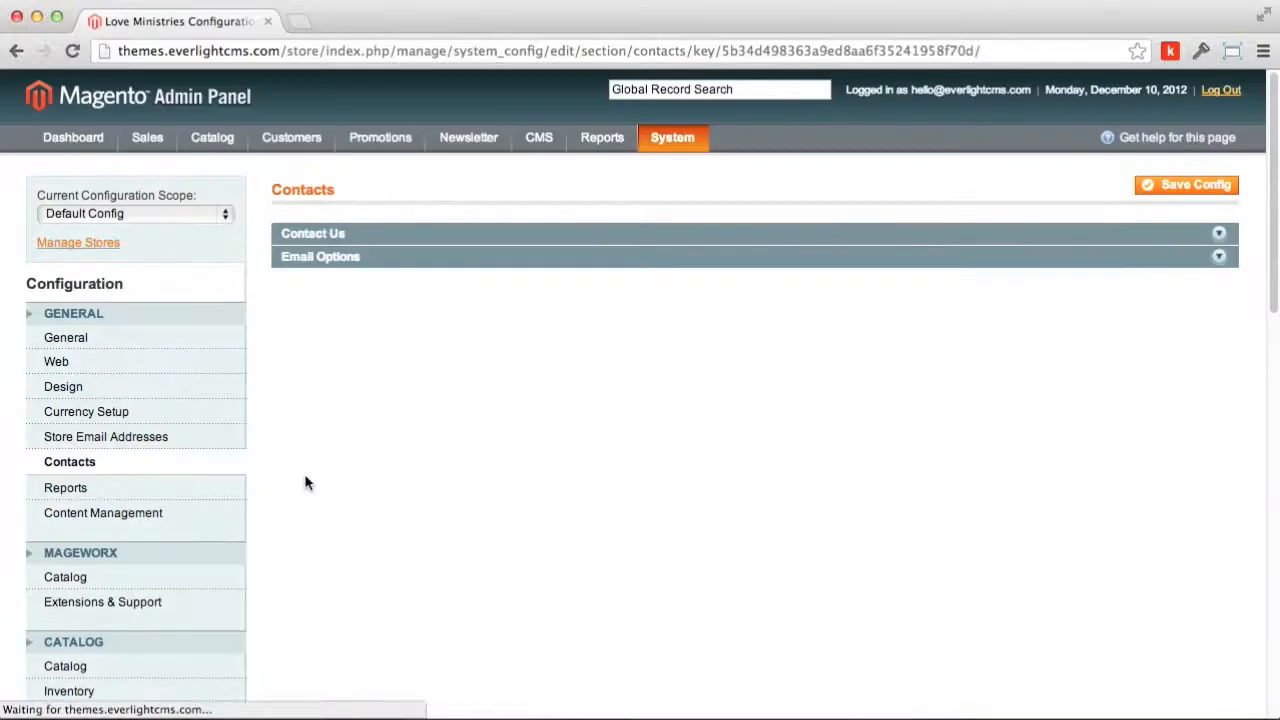
Step: Under Contact Us > Email Options, change Send Emails To to the store's contact e-mail and save
{"action": "left_click", "coordinate": [348, 236]}
{"action": "left_click", "coordinate": [362, 317]}
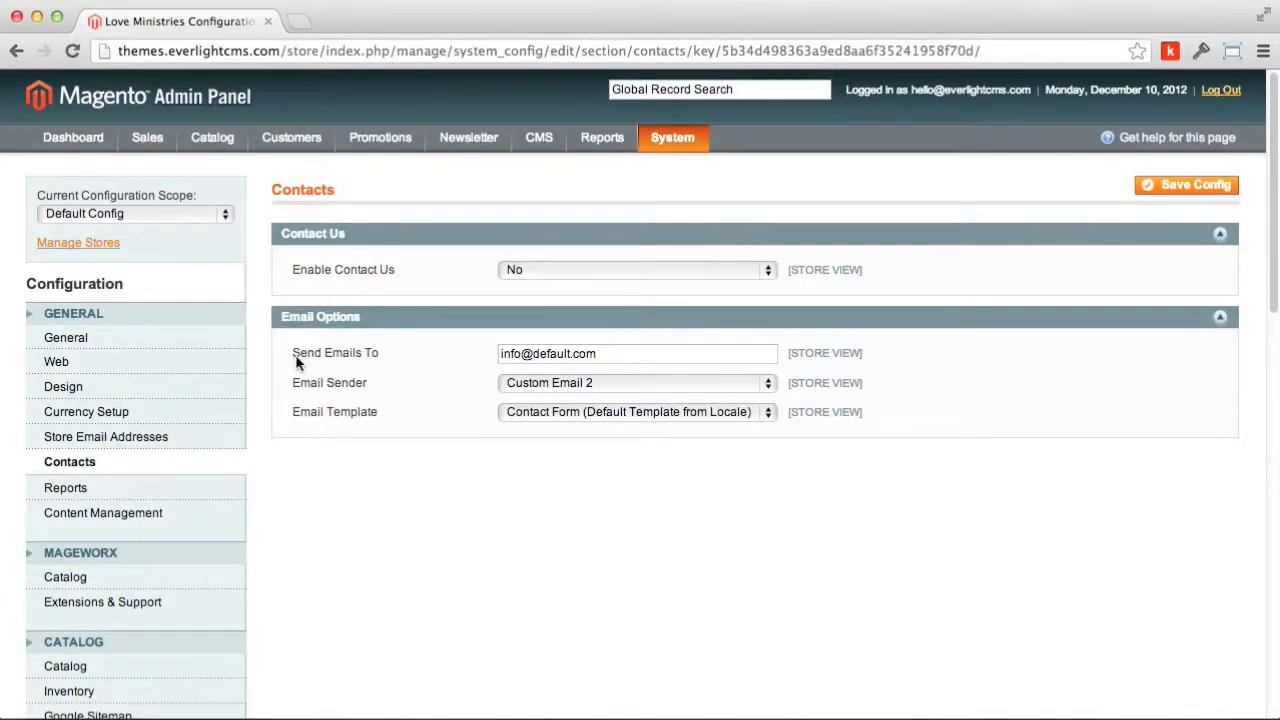
{"action": "left_click_drag", "start_coordinate": [294, 356], "coordinate": [428, 358]}
{"action": "left_click", "coordinate": [430, 373]}
{"action": "left_click_drag", "start_coordinate": [649, 354], "coordinate": [434, 349]}
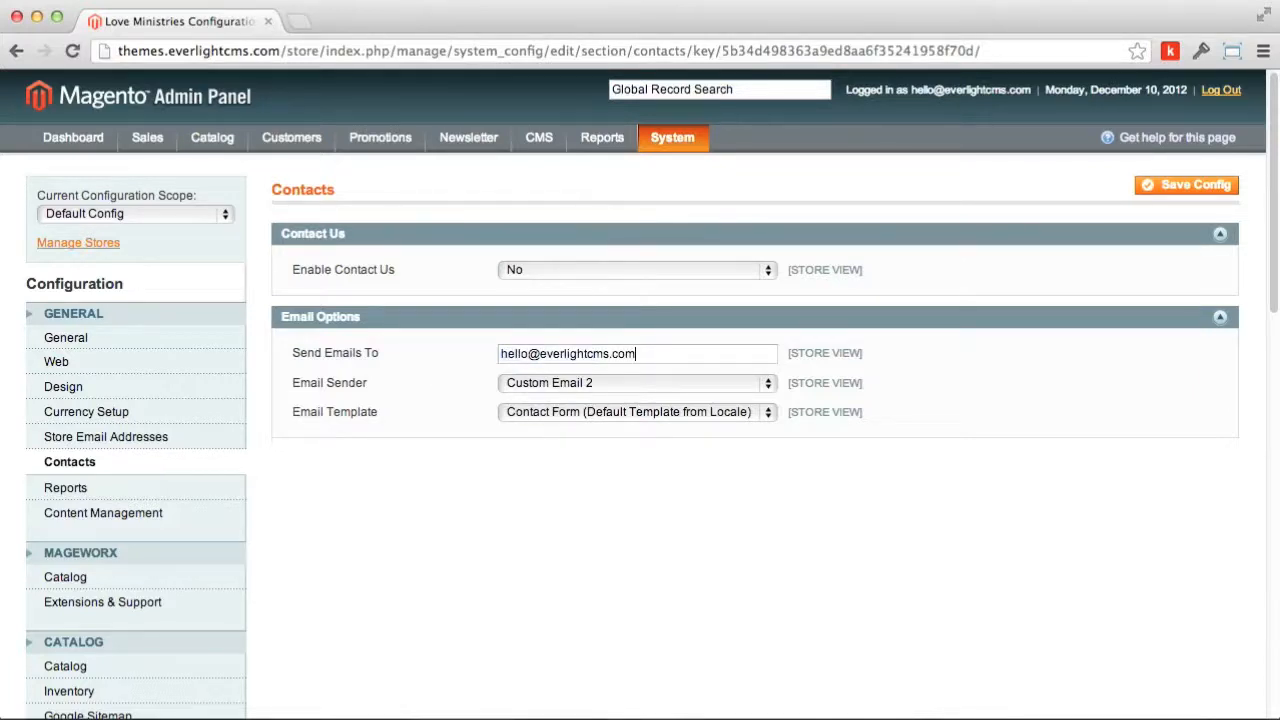
{"action": "left_click", "coordinate": [1190, 186]}
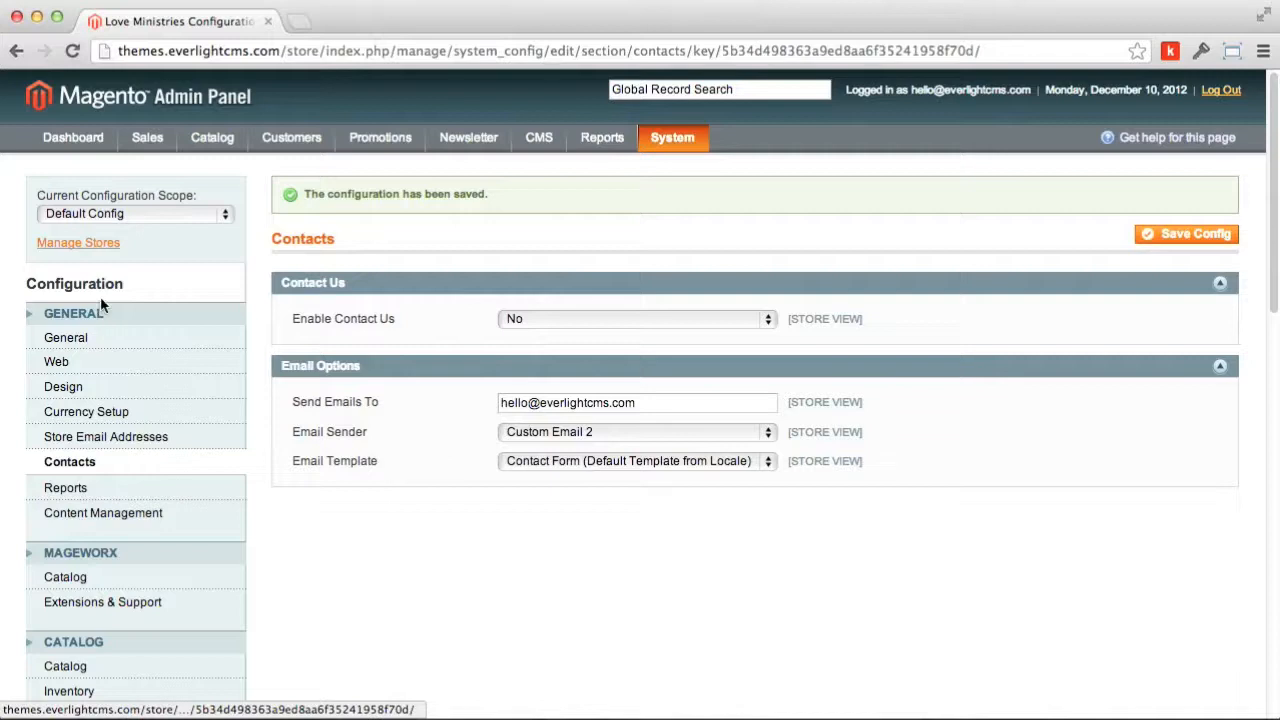
Step: Open Sales Emails from the SALES group in the Configuration sidebar
{"action": "scroll", "coordinate": [143, 470], "scroll_direction": "down", "scroll_amount": 4}
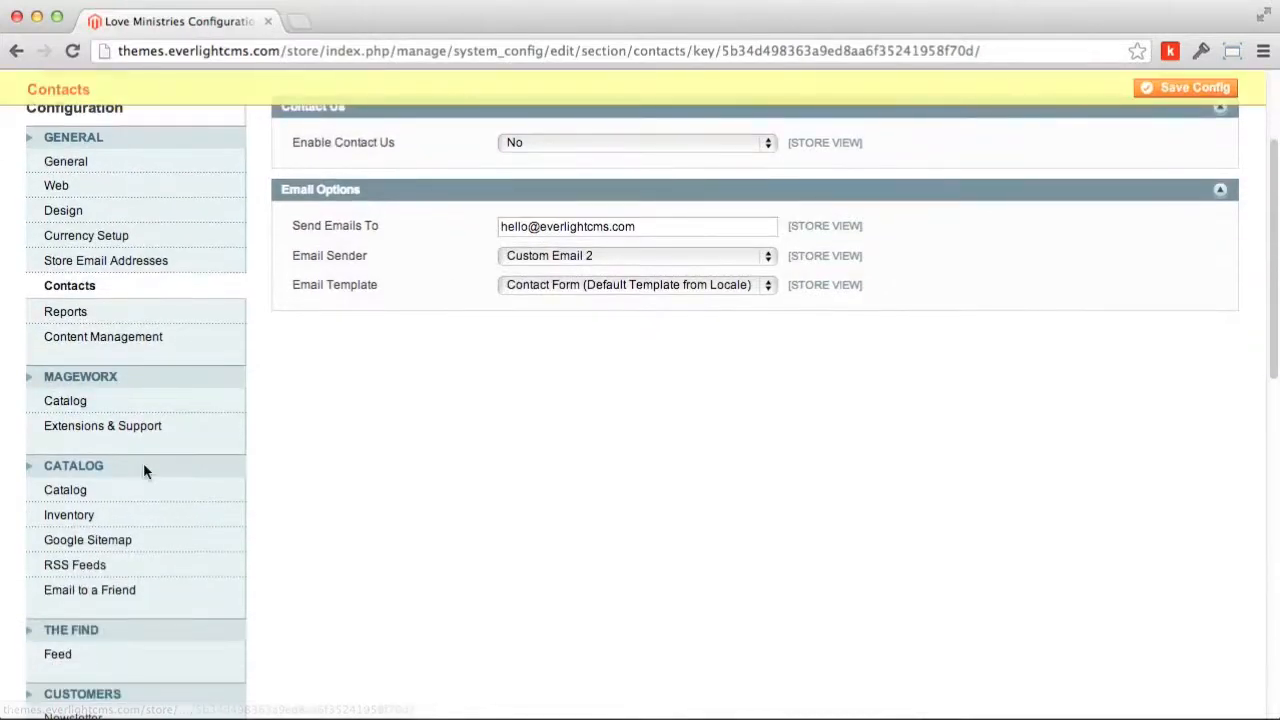
{"action": "scroll", "coordinate": [143, 470], "scroll_direction": "down", "scroll_amount": 5}
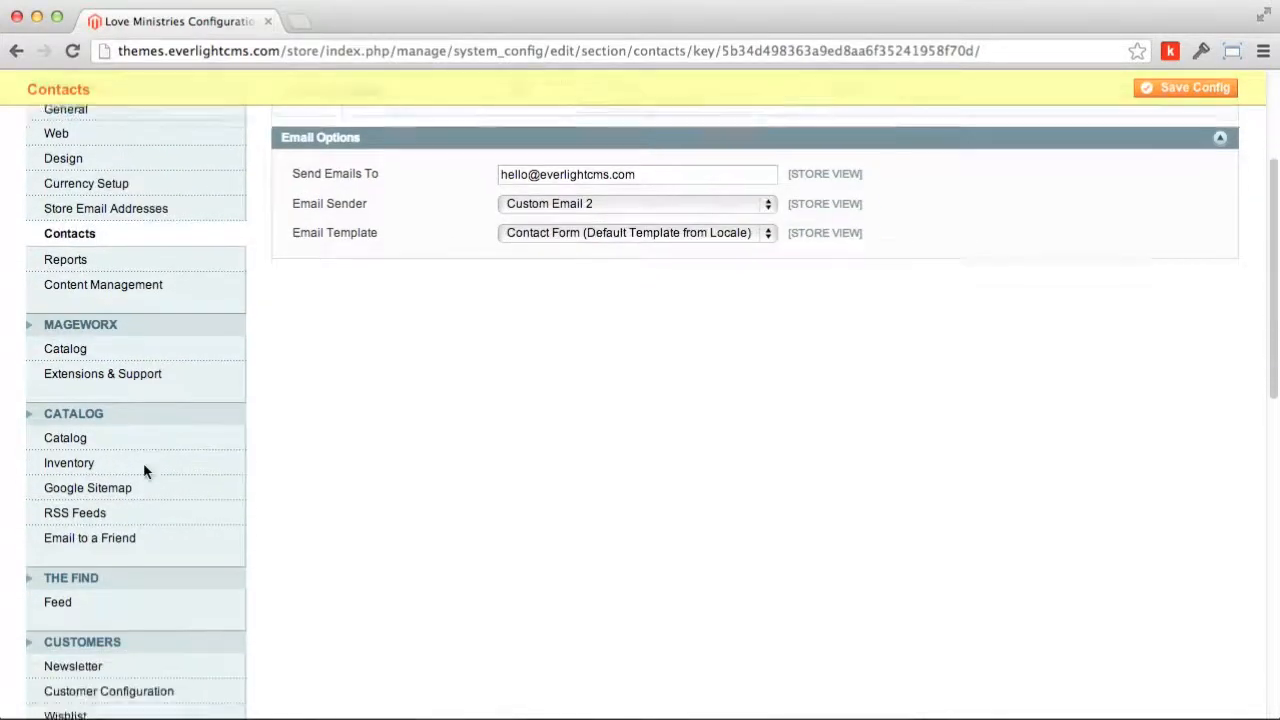
{"action": "scroll", "coordinate": [146, 472], "scroll_direction": "down", "scroll_amount": 1}
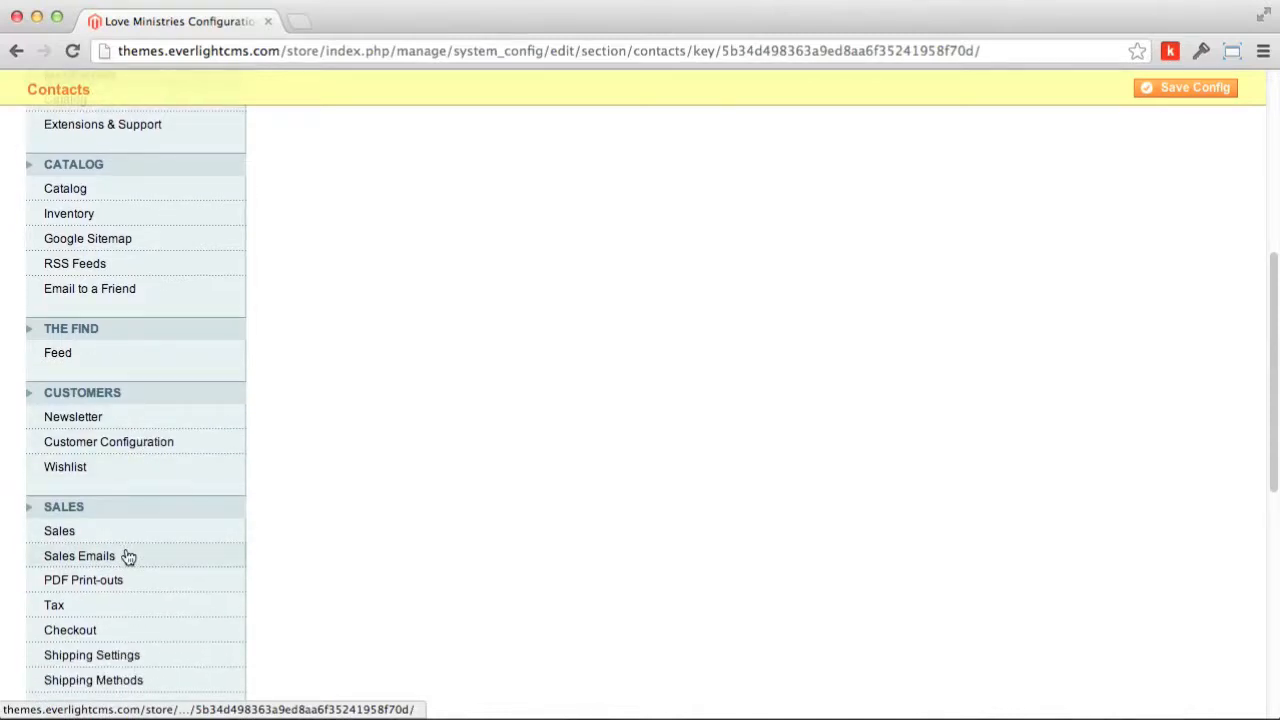
{"action": "scroll", "coordinate": [128, 557], "scroll_direction": "up", "scroll_amount": 1}
{"action": "left_click", "coordinate": [128, 558]}
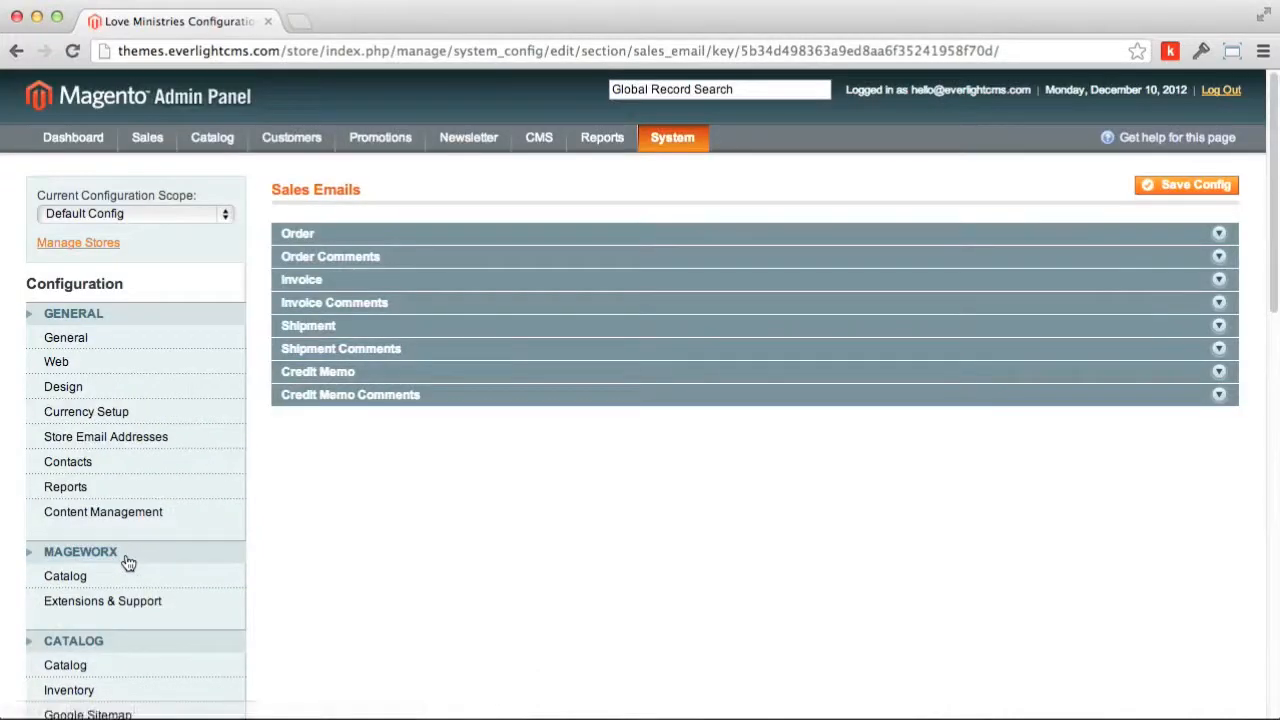
Step: In the Order section, confirm Send Order Email Copy To holds the store's contact e-mail, then save
{"action": "left_click", "coordinate": [305, 238]}
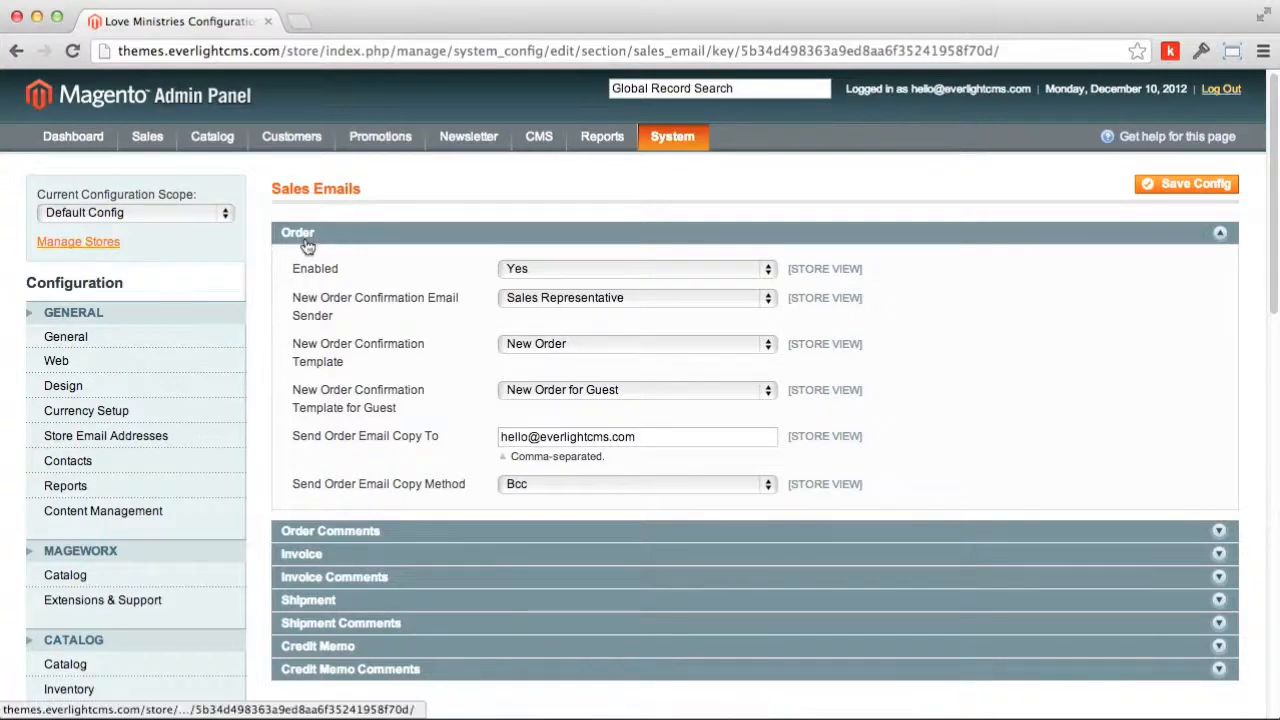
{"action": "left_click", "coordinate": [308, 240]}
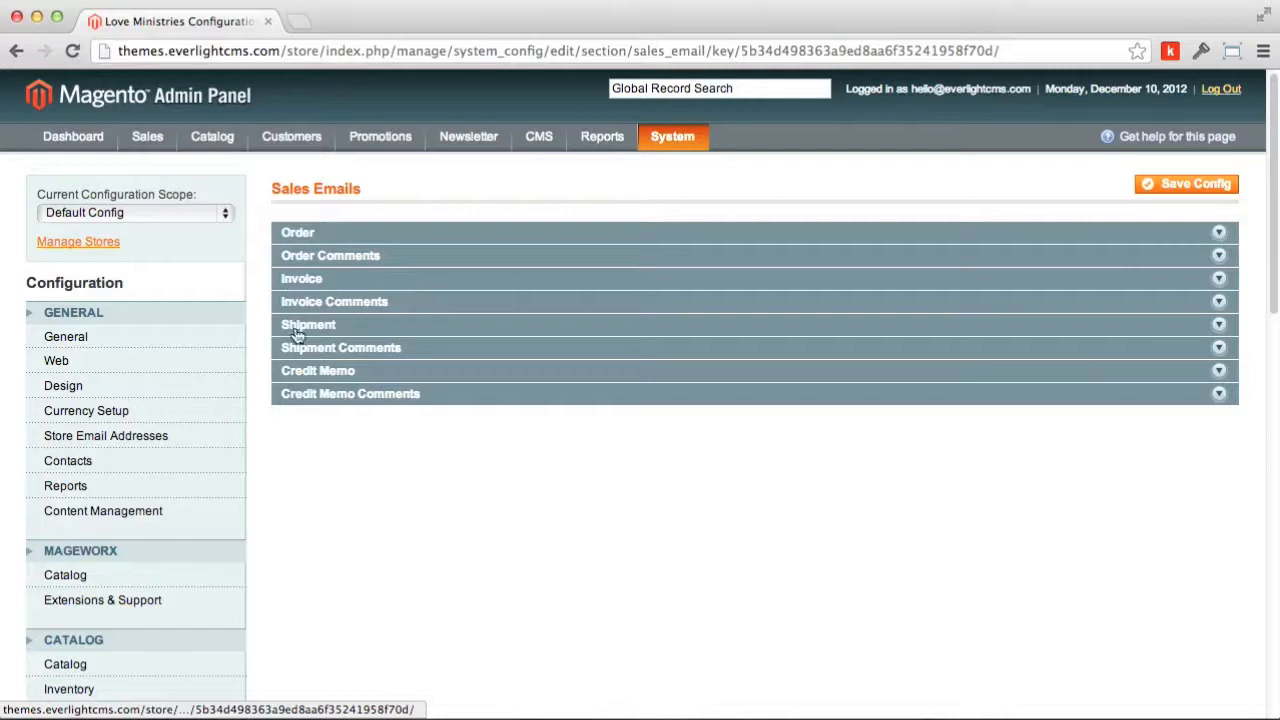
{"action": "left_click", "coordinate": [296, 240]}
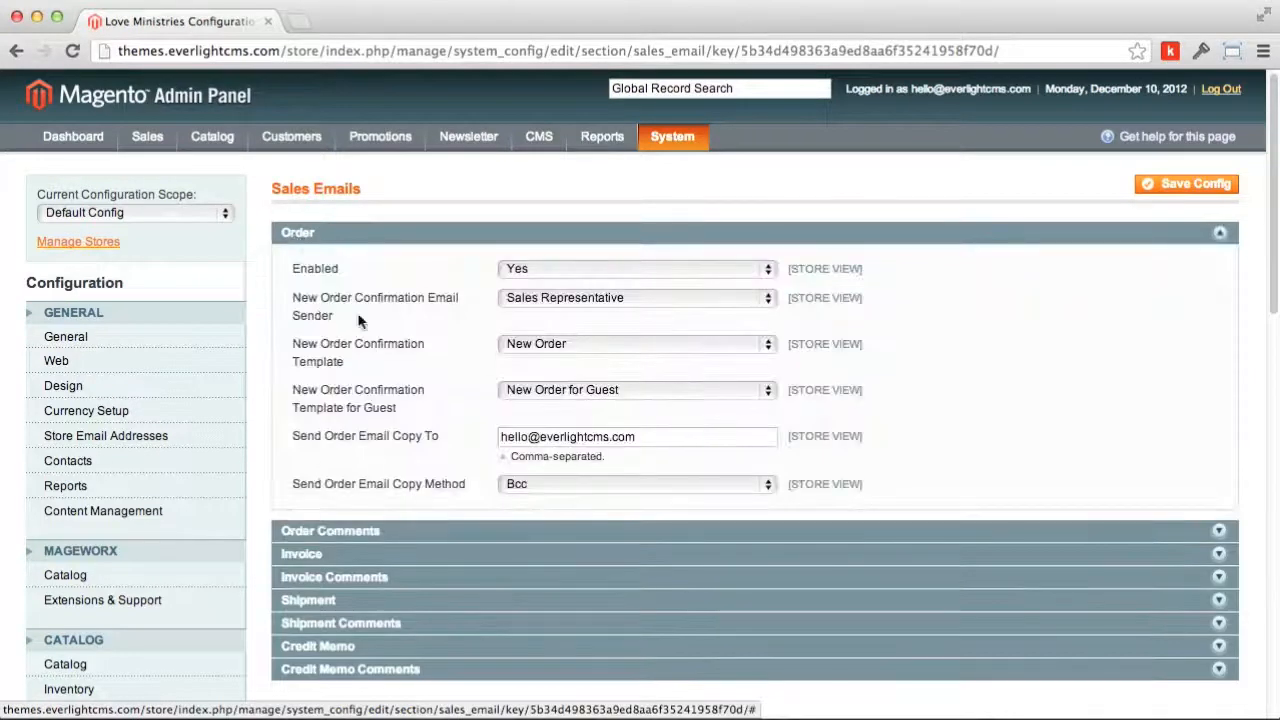
{"action": "left_click_drag", "start_coordinate": [636, 437], "coordinate": [501, 437]}
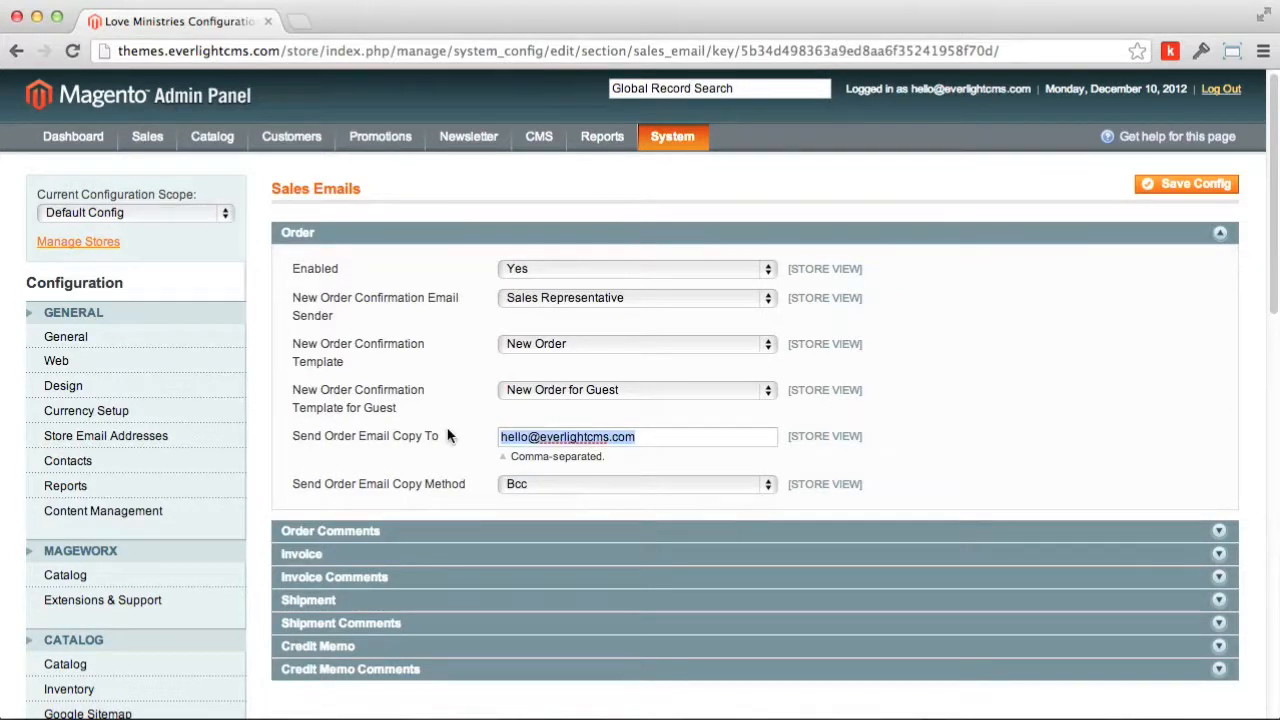
{"action": "left_click", "coordinate": [690, 438]}
{"action": "left_click_drag", "start_coordinate": [655, 437], "coordinate": [469, 437]}
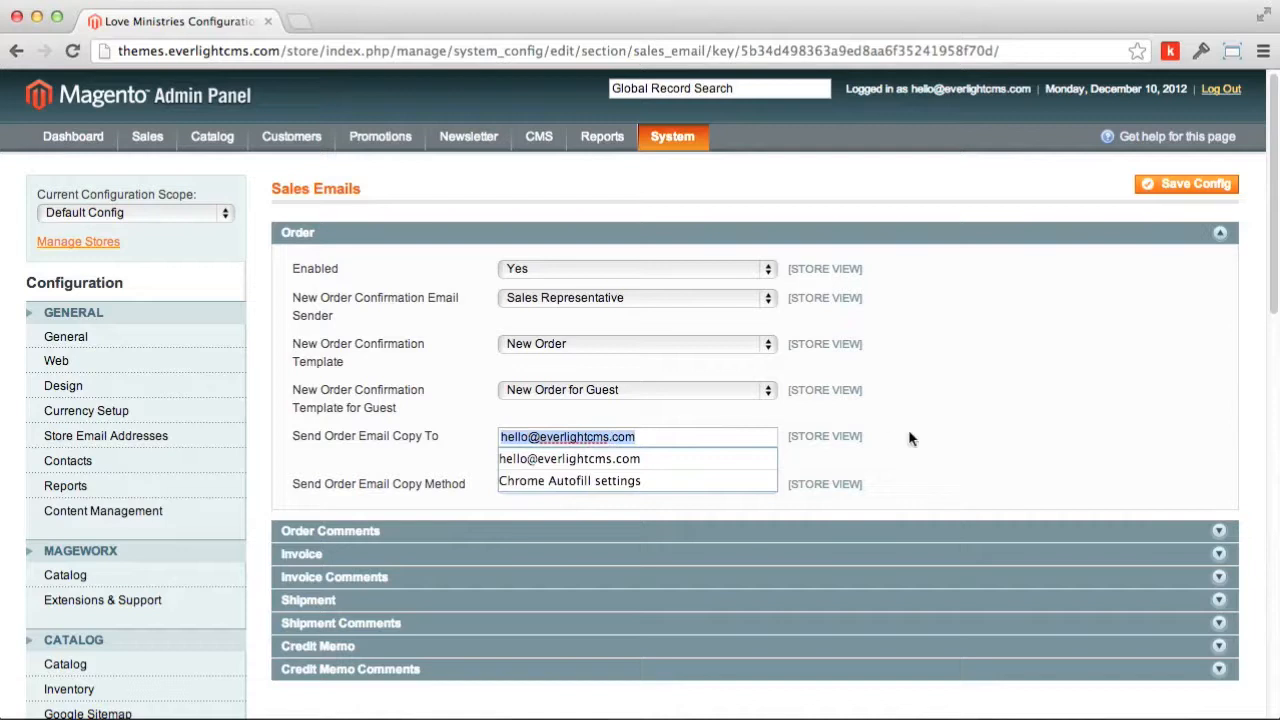
{"action": "left_click", "coordinate": [910, 433]}
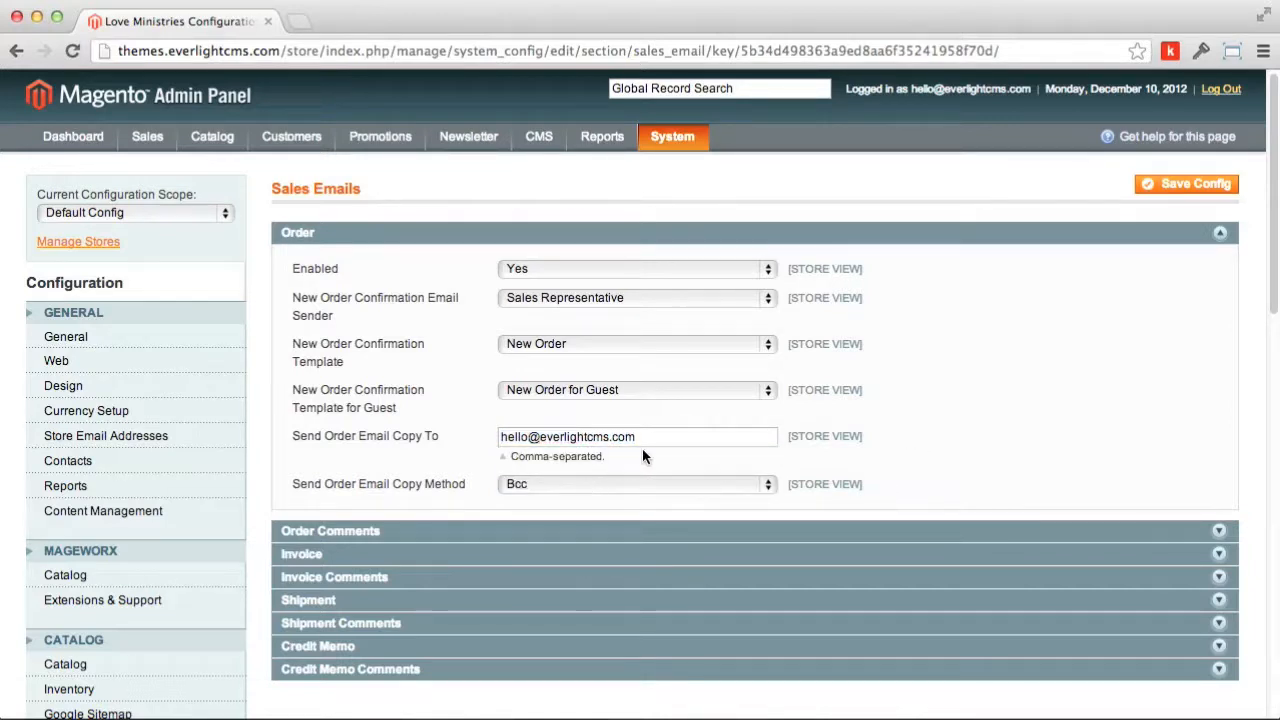
{"action": "left_click_drag", "start_coordinate": [647, 441], "coordinate": [474, 437]}
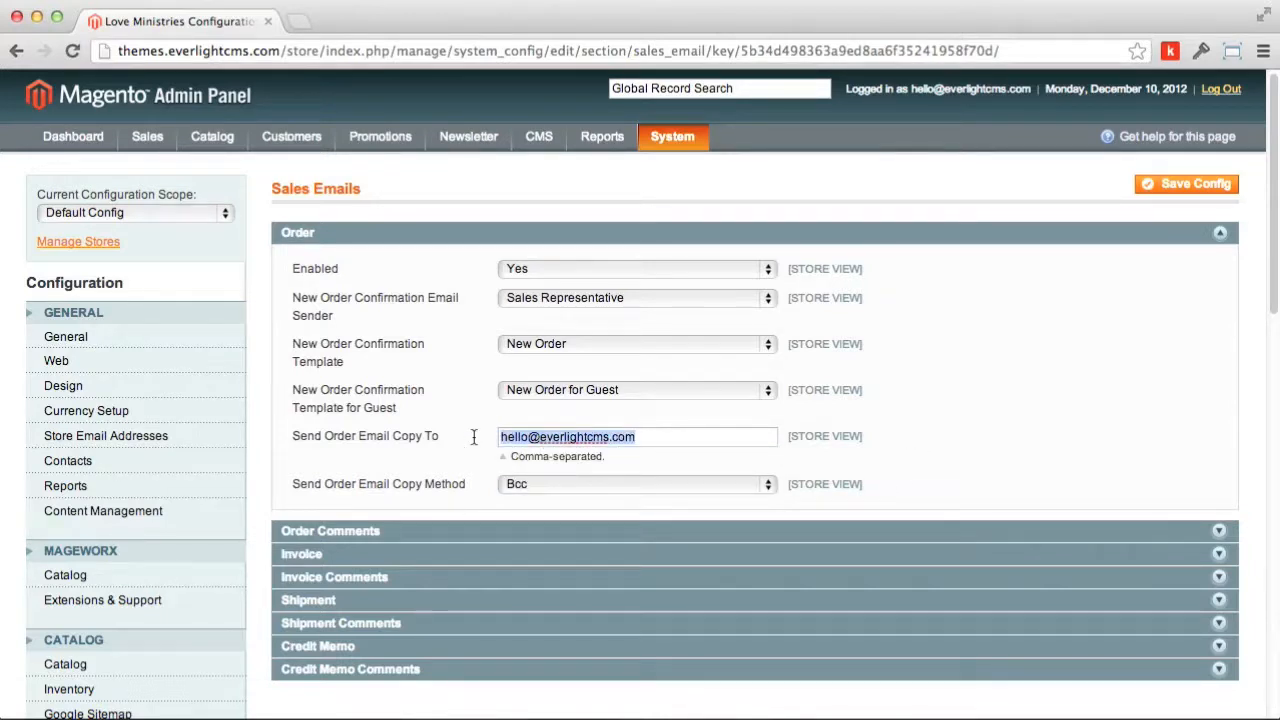
{"action": "left_click", "coordinate": [638, 437]}
{"action": "left_click_drag", "start_coordinate": [677, 437], "coordinate": [486, 437]}
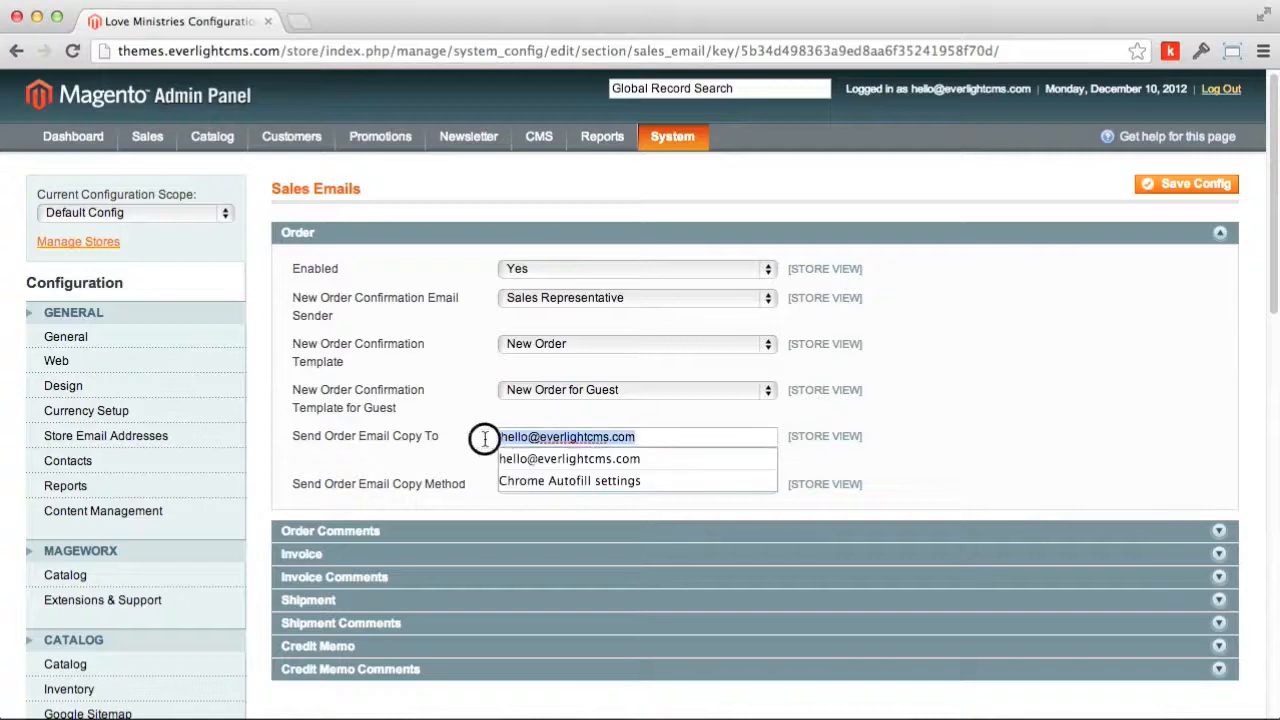
{"action": "left_click", "coordinate": [906, 410]}
{"action": "left_click", "coordinate": [1185, 184]}
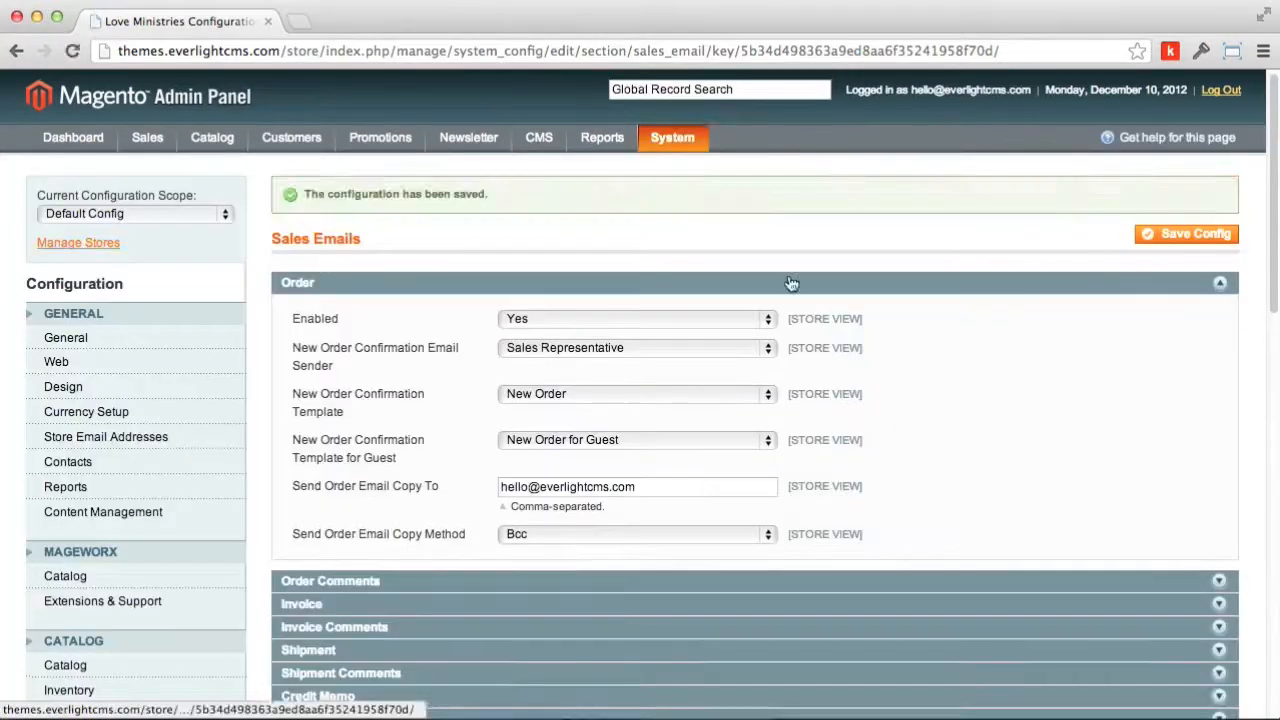
Step: Collapse the Order section and review the saved Sales Emails page
{"action": "left_click", "coordinate": [742, 286]}
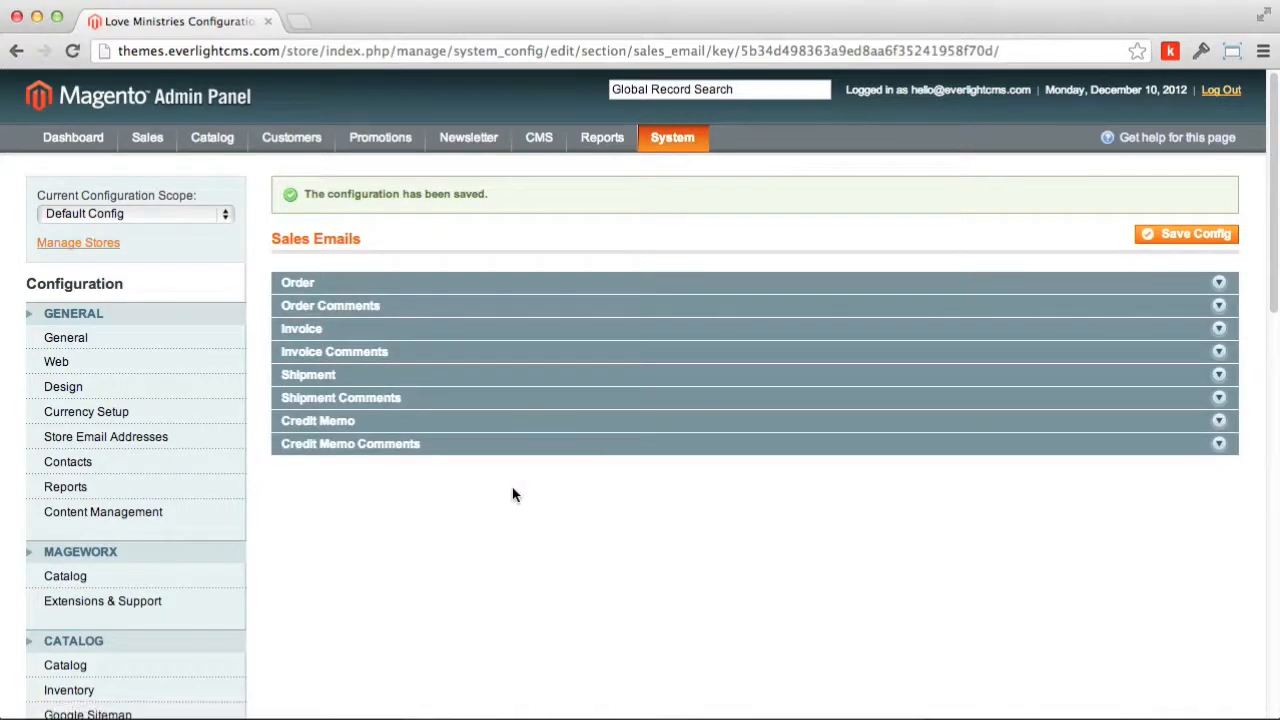
{"action": "scroll", "coordinate": [337, 559], "scroll_direction": "down", "scroll_amount": 5}
{"action": "scroll", "coordinate": [337, 559], "scroll_direction": "down", "scroll_amount": 5}
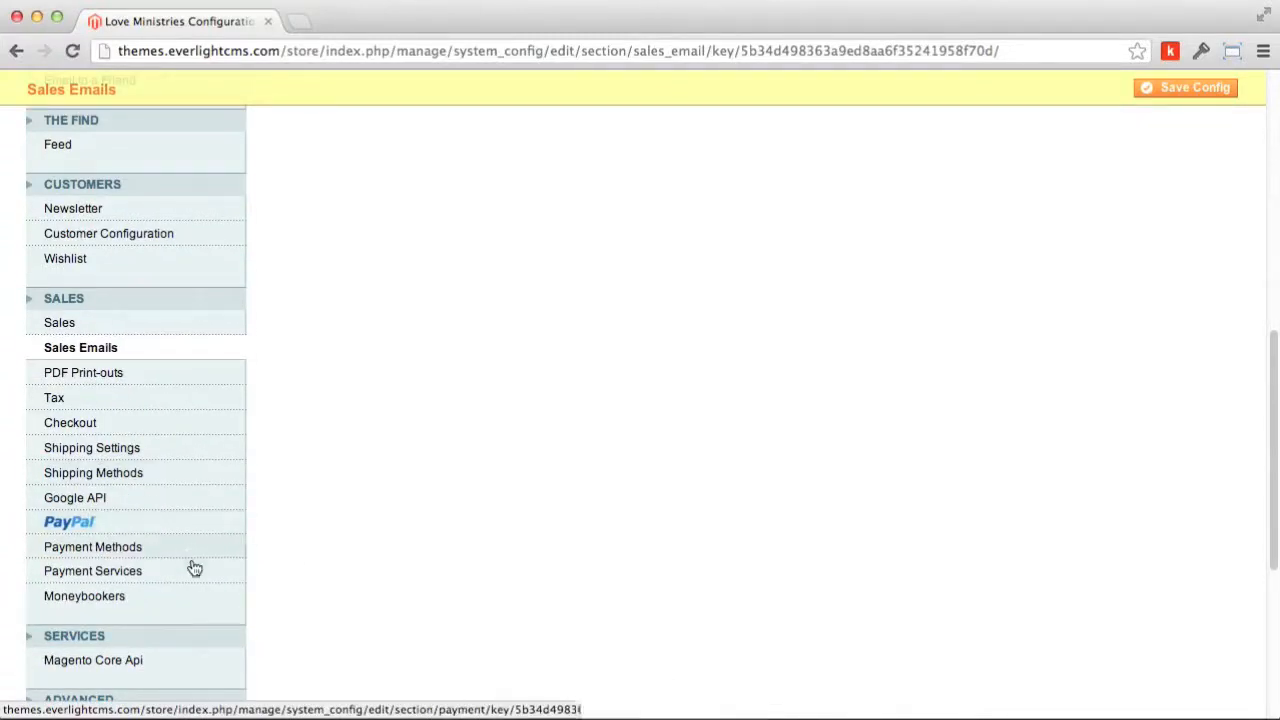
{"action": "scroll", "coordinate": [195, 568], "scroll_direction": "up", "scroll_amount": 10}
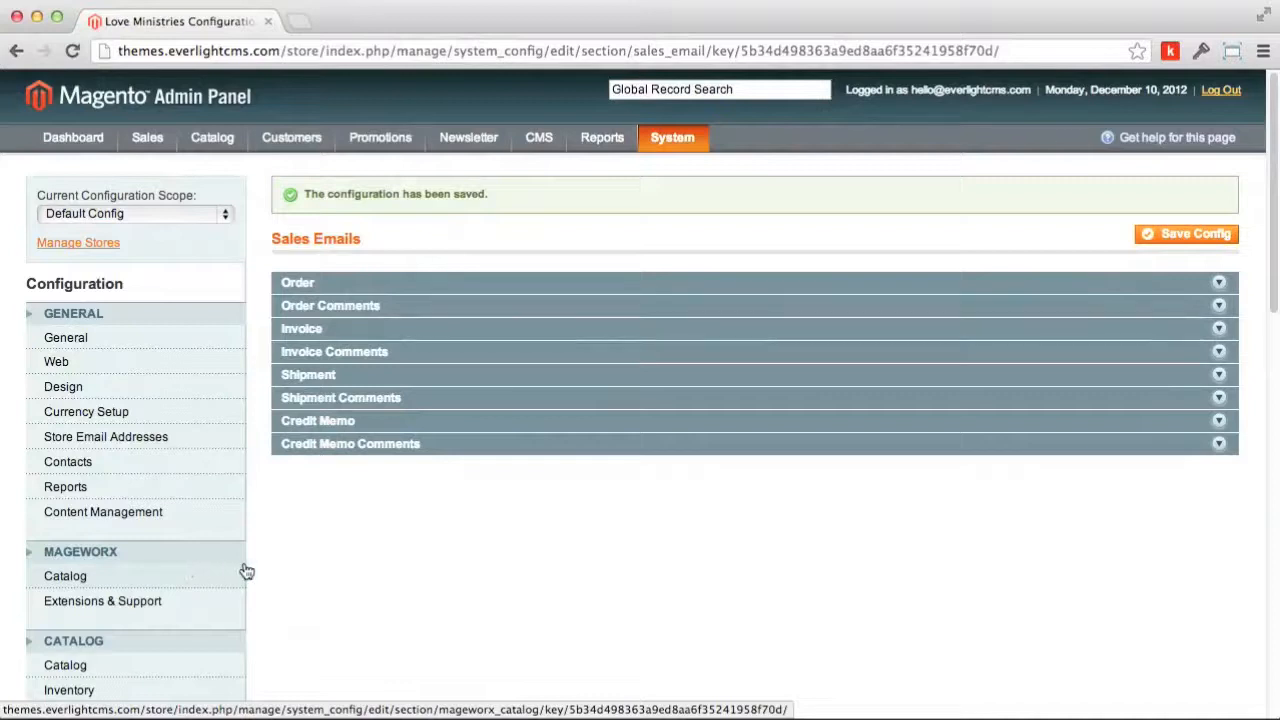